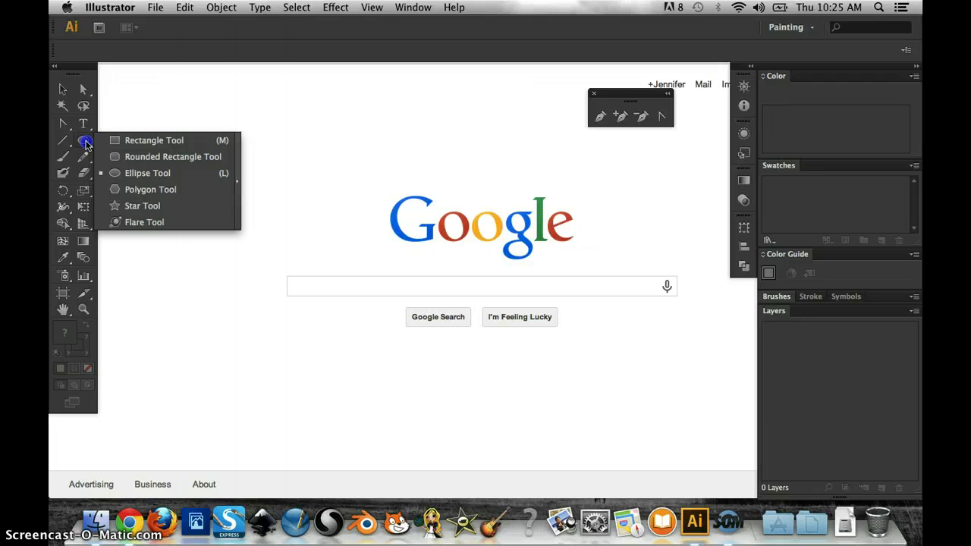
Switch to Chrome and search Google for "panda"
{"action": "left_click_drag", "start_coordinate": [86, 144], "coordinate": [114, 140]}
{"action": "left_click", "coordinate": [213, 109]}
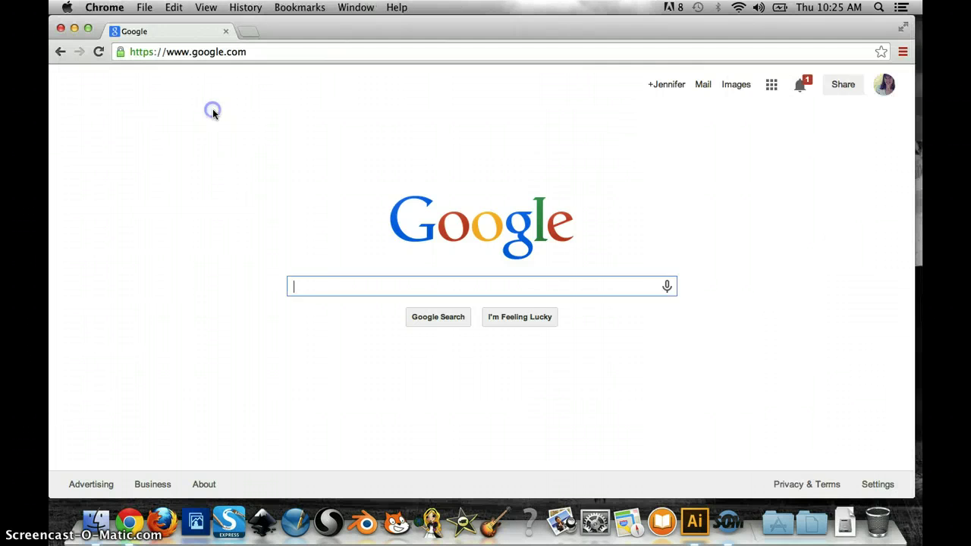
{"action": "left_click", "coordinate": [334, 285]}
{"action": "type", "text": "panda"}
{"action": "key", "text": "Return"}
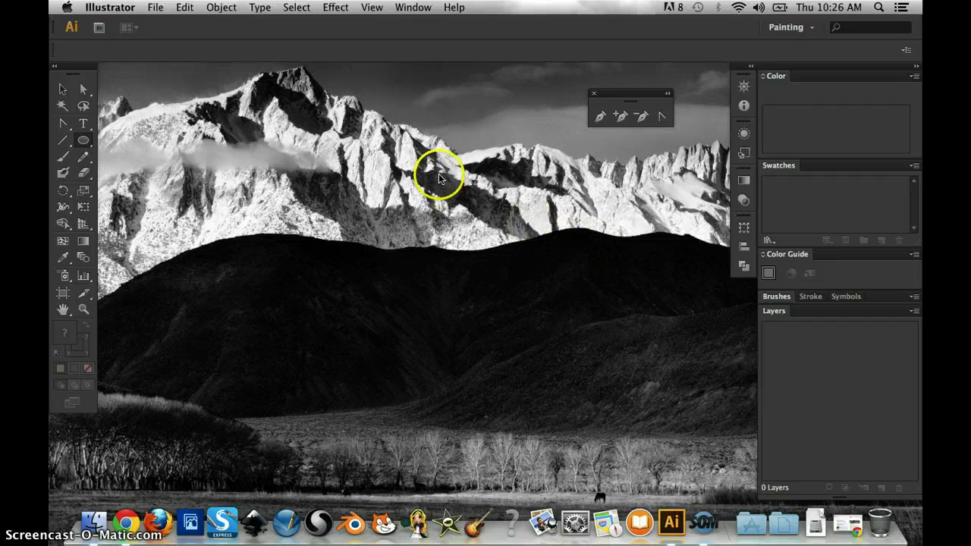
Switch to Illustrator and create a new portrait Letter document, 8.5 × 11 in, with units set to Inches
{"action": "left_click", "coordinate": [672, 522]}
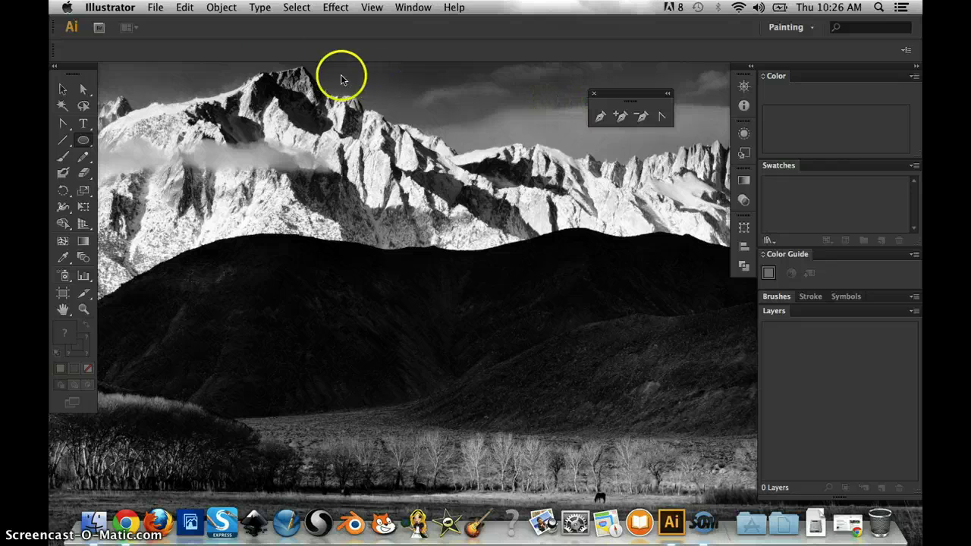
{"action": "left_click", "coordinate": [154, 7]}
{"action": "left_click", "coordinate": [163, 23]}
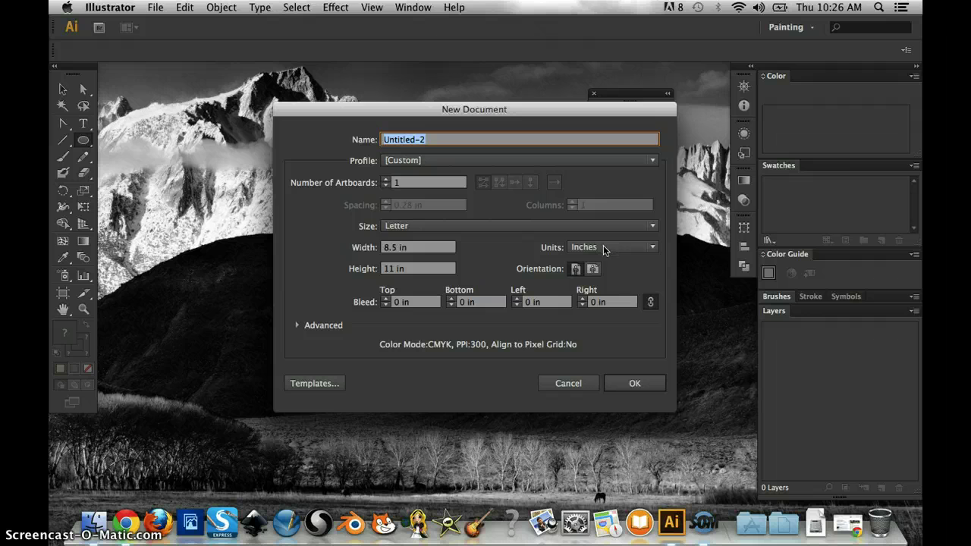
{"action": "left_click", "coordinate": [605, 249]}
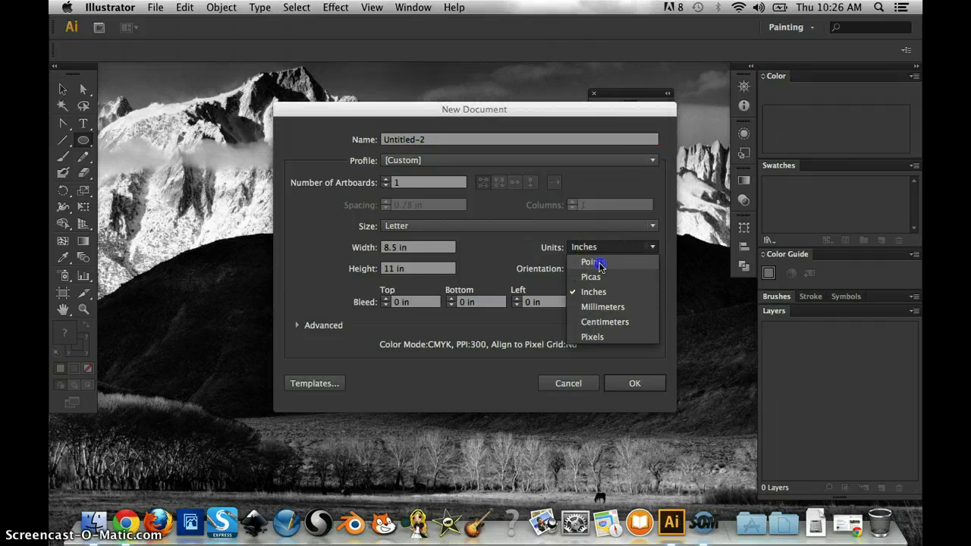
{"action": "left_click", "coordinate": [593, 262]}
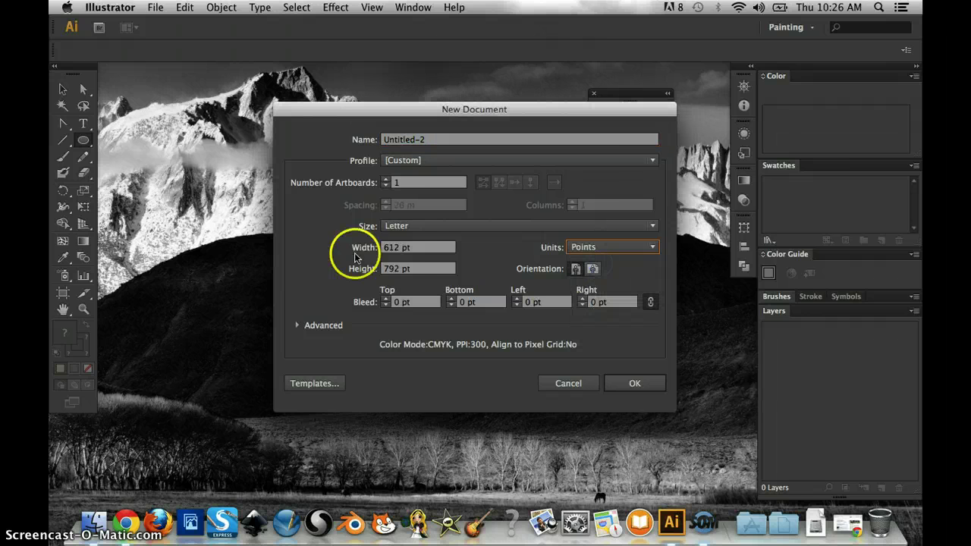
{"action": "left_click", "coordinate": [622, 248]}
{"action": "left_click", "coordinate": [613, 289]}
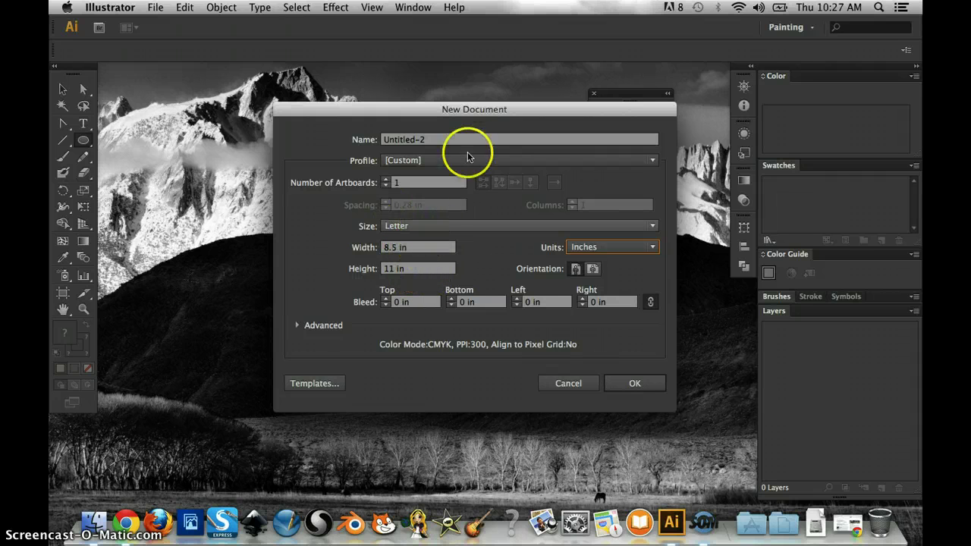
{"action": "left_click", "coordinate": [626, 385]}
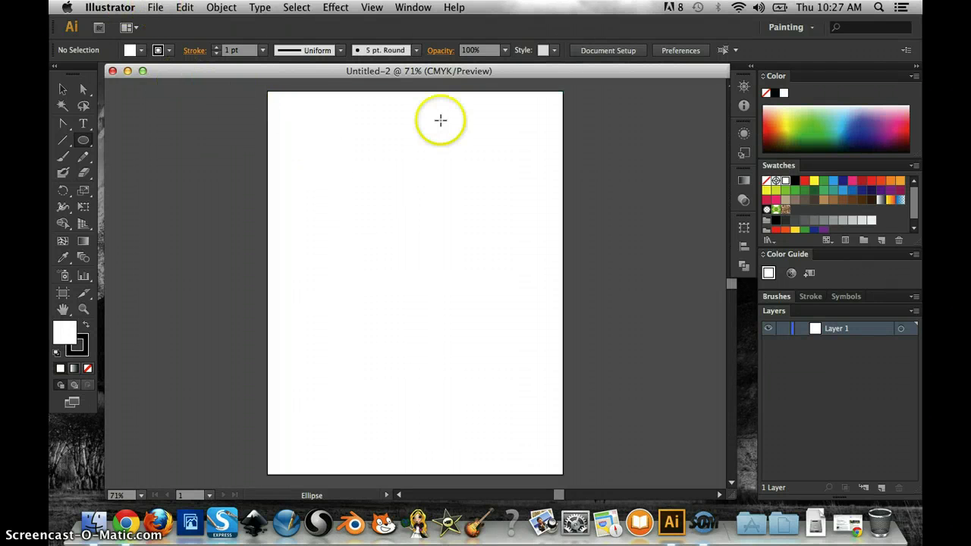
Place panda.jpg from the Documents folder in the document and activate the Selection tool
{"action": "left_click", "coordinate": [154, 8]}
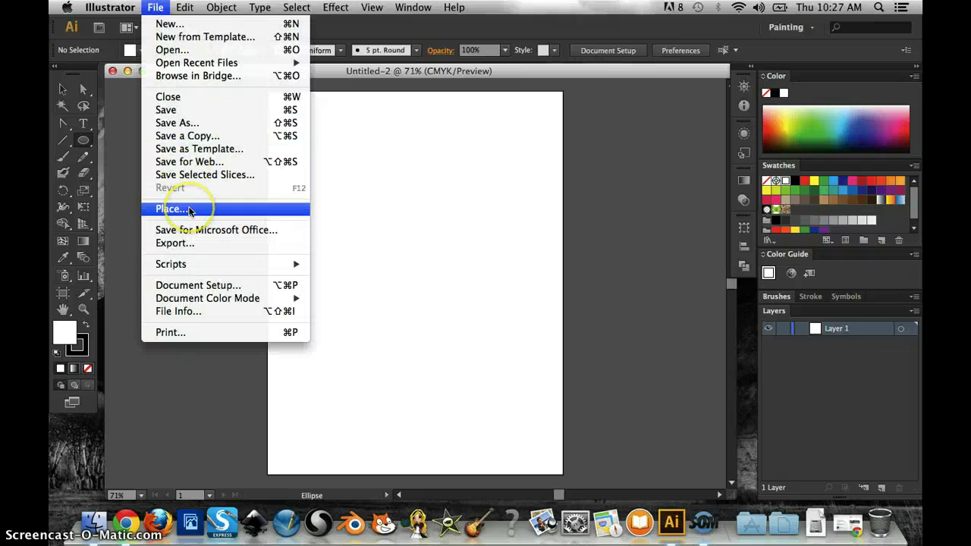
{"action": "left_click", "coordinate": [189, 210]}
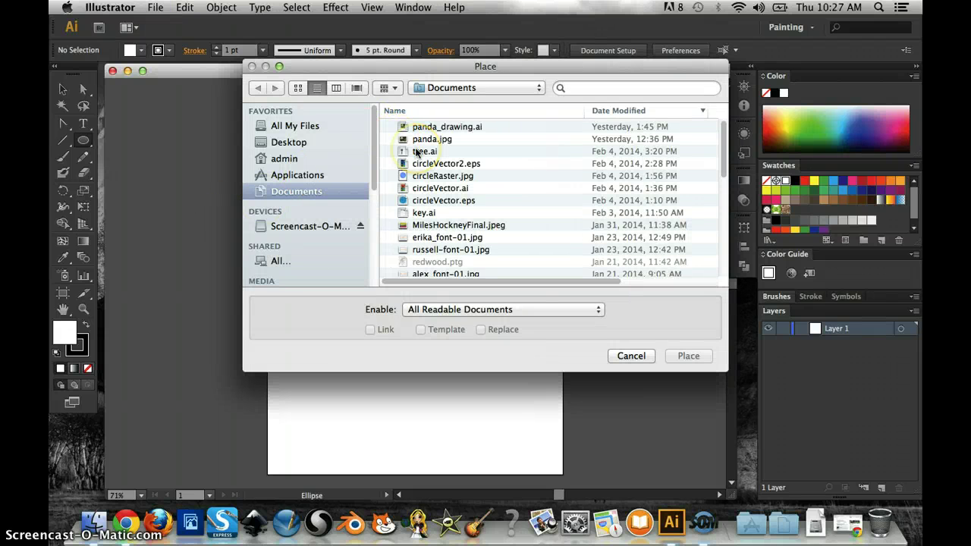
{"action": "left_click", "coordinate": [470, 139]}
{"action": "left_click", "coordinate": [689, 356]}
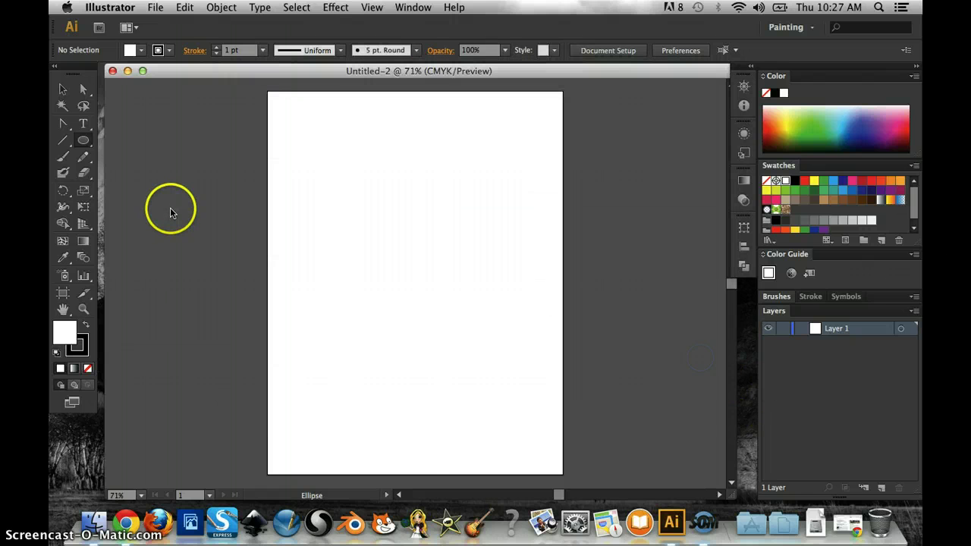
{"action": "left_click", "coordinate": [63, 89]}
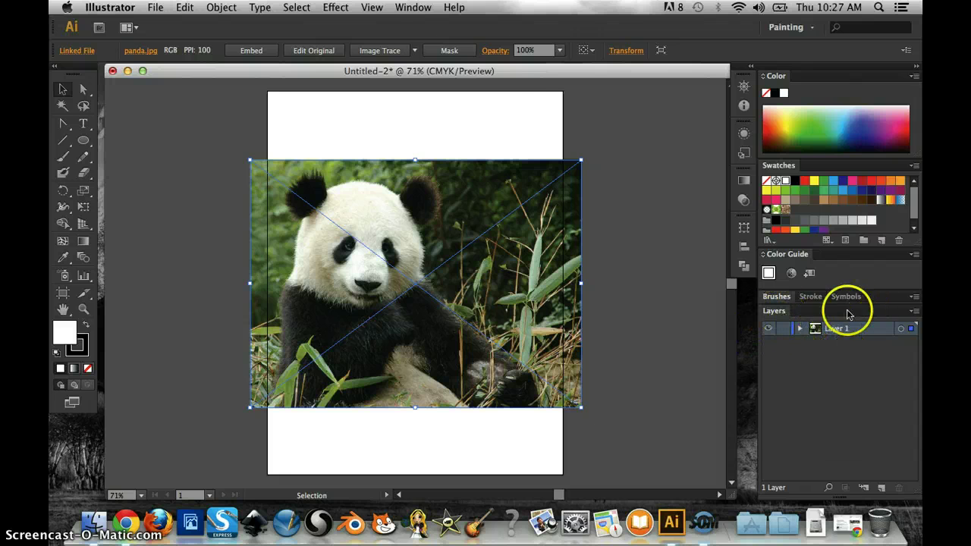
Switch to the Essentials workspace and display the document's layers
{"action": "left_click", "coordinate": [422, 7]}
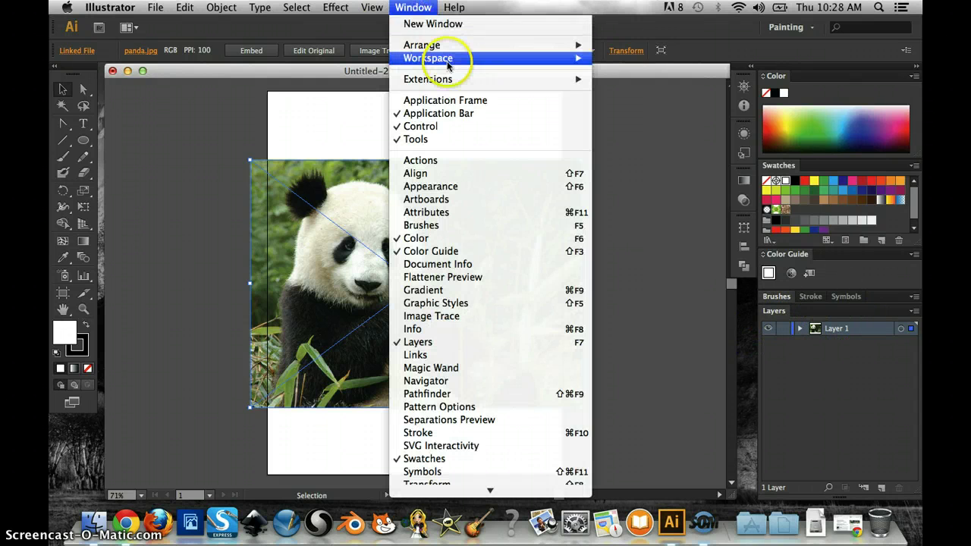
{"action": "mouse_move", "coordinate": [456, 60]}
{"action": "left_click", "coordinate": [627, 71]}
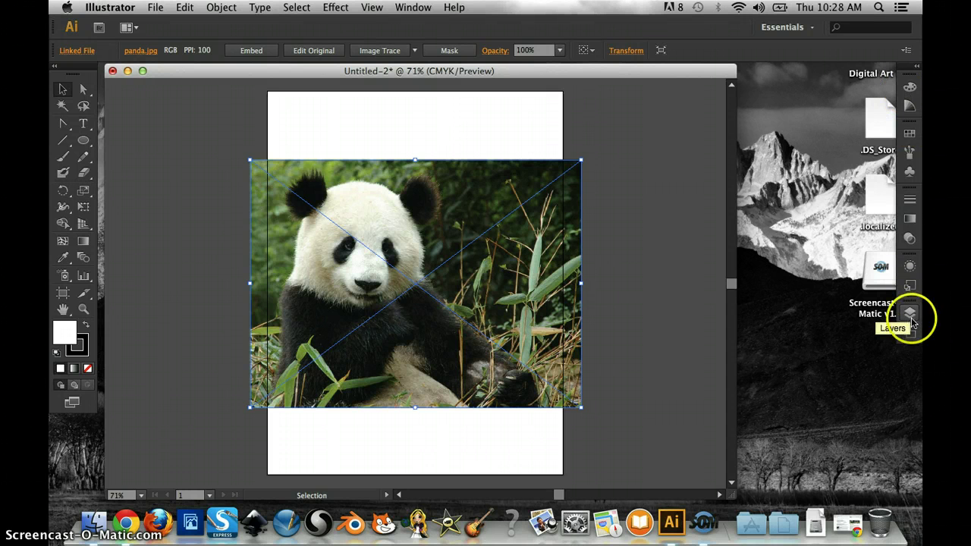
{"action": "left_click", "coordinate": [910, 315]}
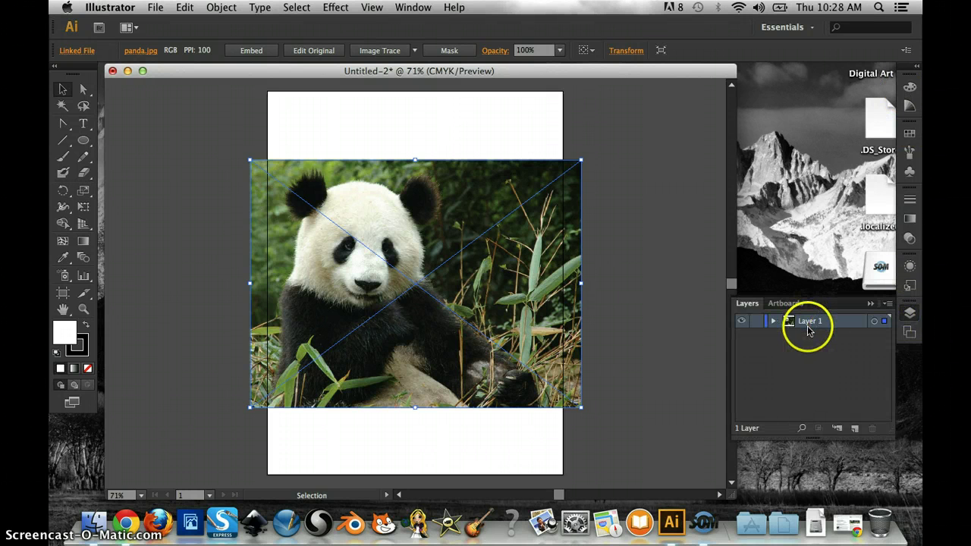
Return to the Painting workspace
{"action": "left_click", "coordinate": [401, 7]}
{"action": "left_click", "coordinate": [433, 64]}
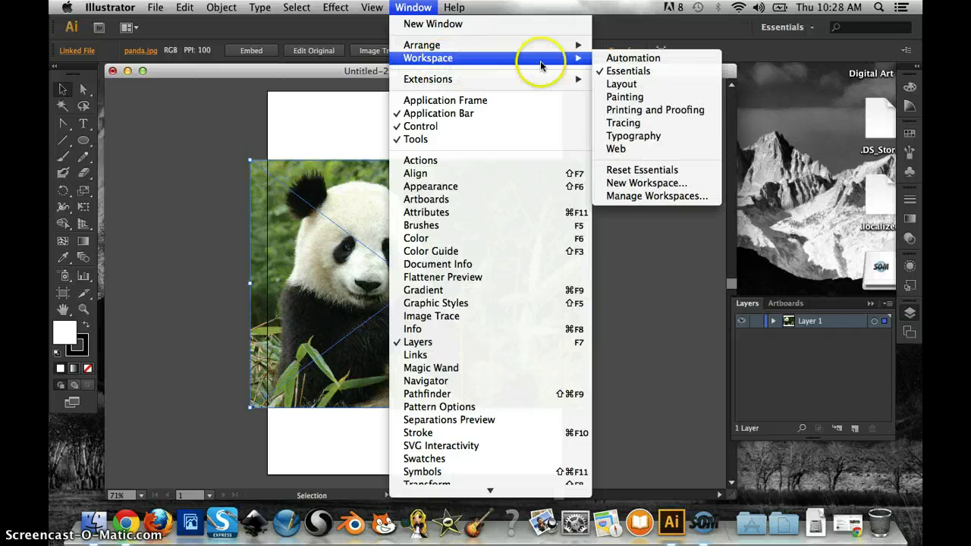
{"action": "left_click", "coordinate": [627, 98]}
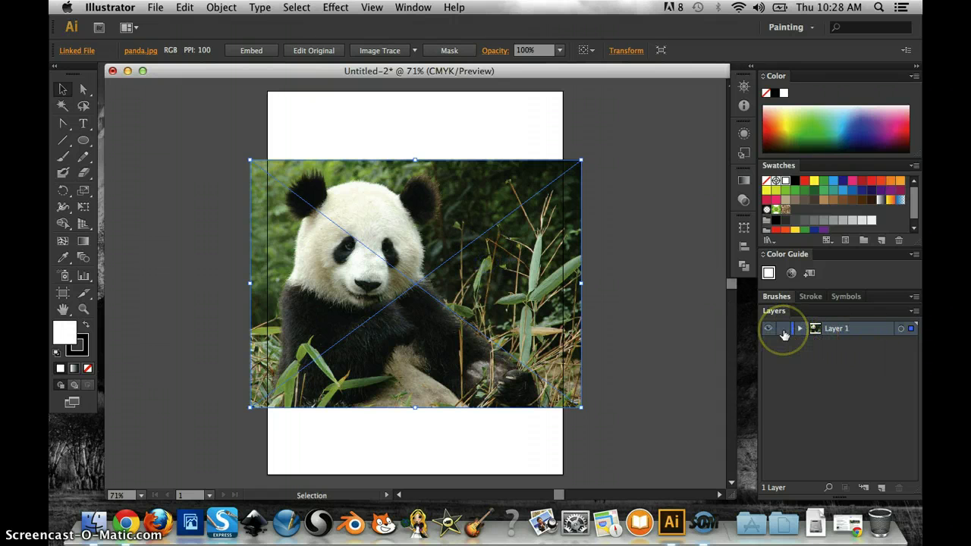
Rename the layer holding the placed image as "panda photo" and lock it
{"action": "left_click", "coordinate": [840, 330]}
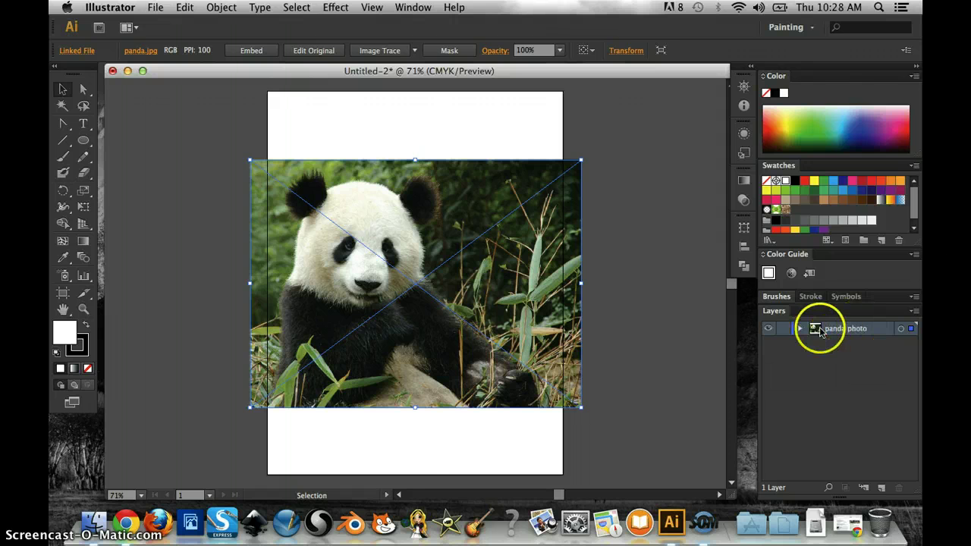
{"action": "left_click", "coordinate": [782, 331]}
{"action": "left_click", "coordinate": [780, 331]}
{"action": "left_click", "coordinate": [780, 332]}
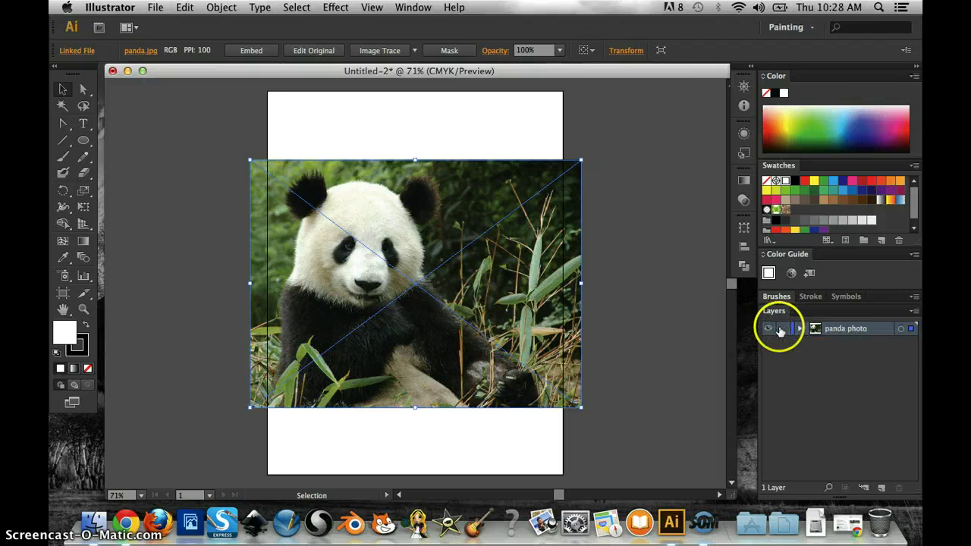
{"action": "left_click", "coordinate": [782, 330]}
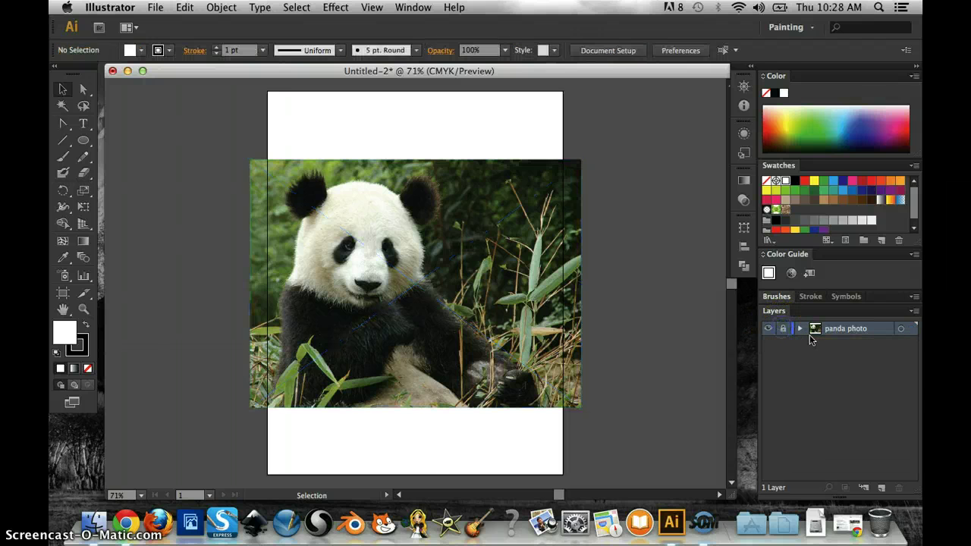
Add a new layer above the panda photo layer and activate the Pen tool
{"action": "left_click", "coordinate": [883, 492]}
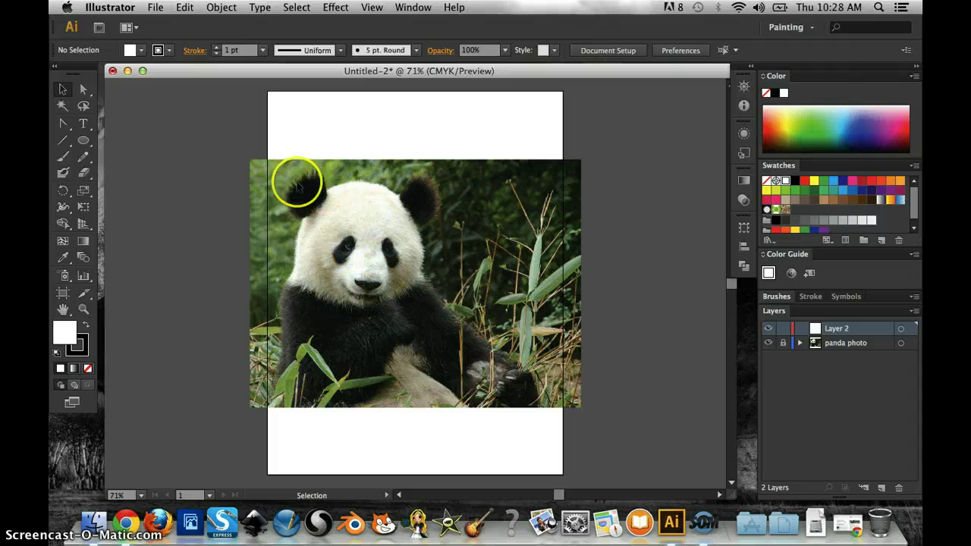
{"action": "left_click_drag", "start_coordinate": [63, 123], "coordinate": [121, 124]}
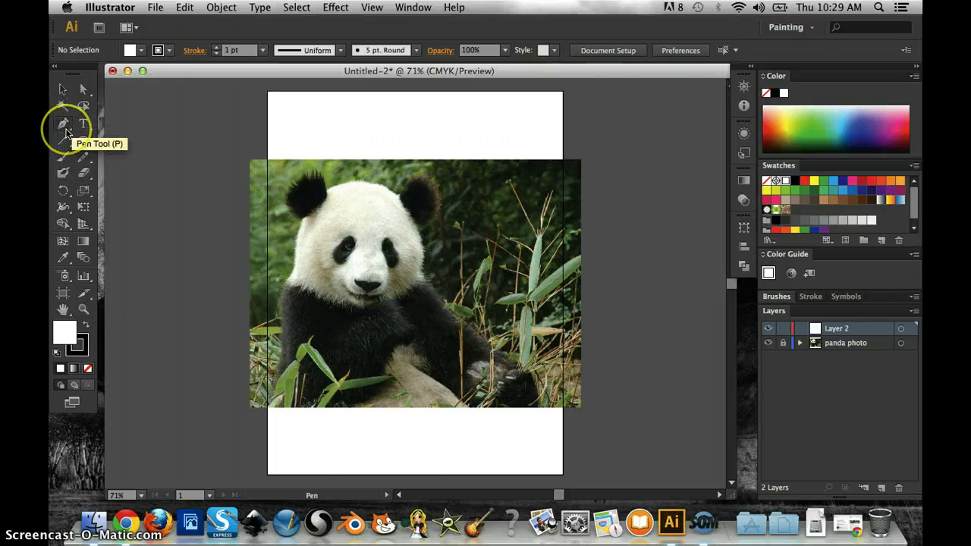
{"action": "left_click", "coordinate": [67, 133]}
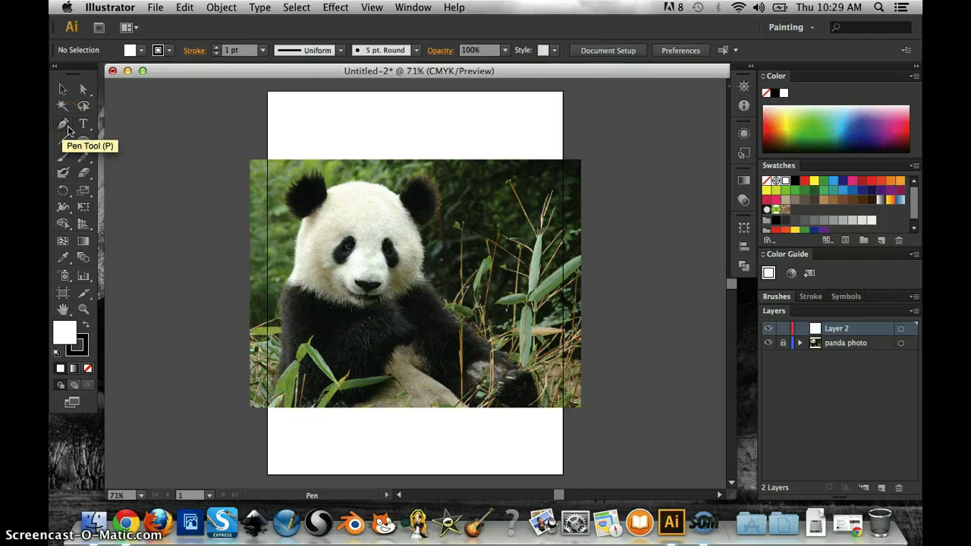
{"action": "left_click", "coordinate": [69, 132]}
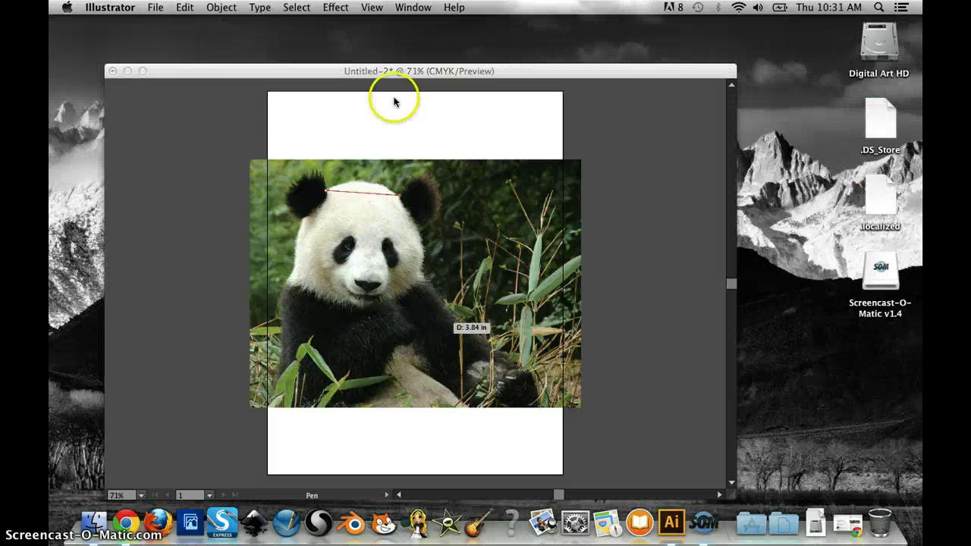
Trace the panda's head roughly with a closed, straight-sided five-point path and set its fill to None
{"action": "left_click", "coordinate": [387, 74]}
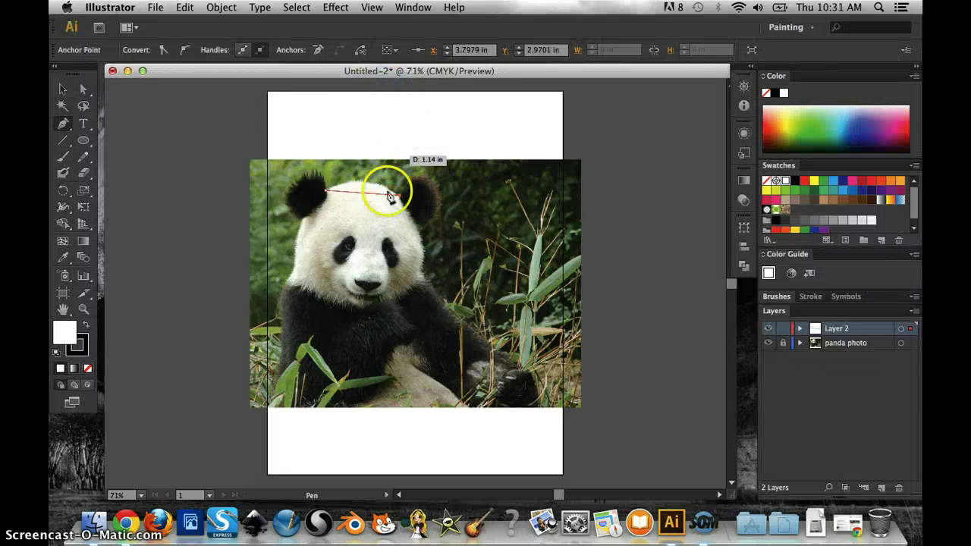
{"action": "mouse_move", "coordinate": [402, 199]}
{"action": "left_mouse_down"}
{"action": "mouse_move", "coordinate": [330, 191]}
{"action": "mouse_move", "coordinate": [392, 196]}
{"action": "left_mouse_up"}
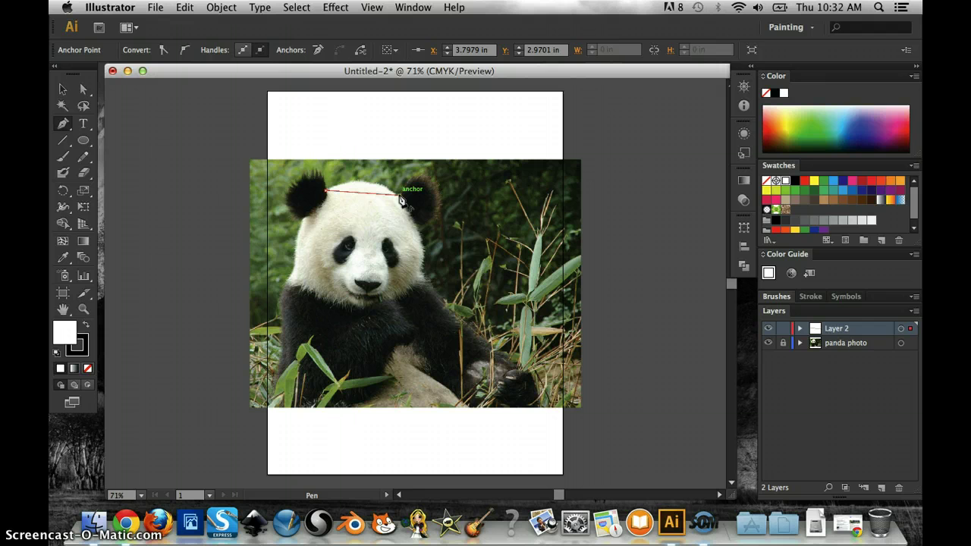
{"action": "left_click_drag", "start_coordinate": [402, 200], "coordinate": [427, 283]}
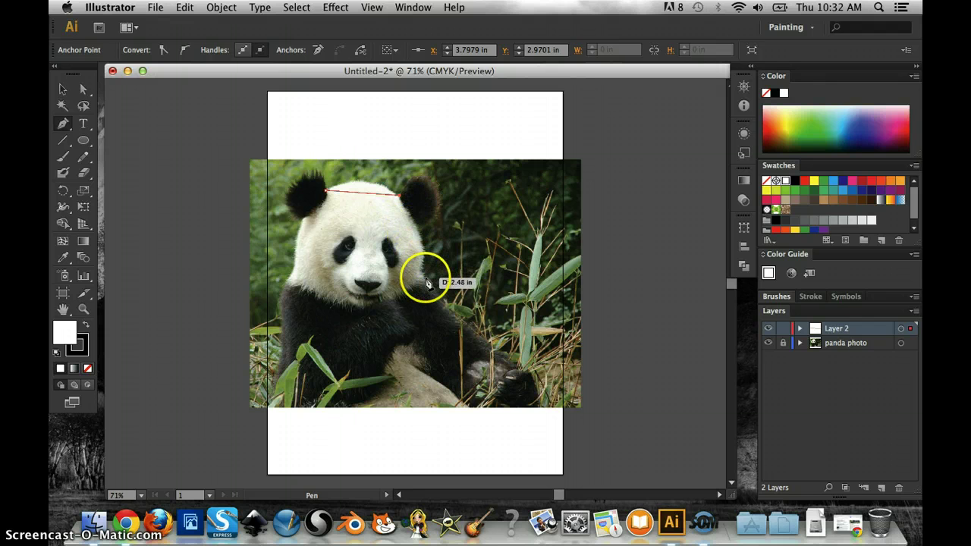
{"action": "left_click", "coordinate": [419, 274]}
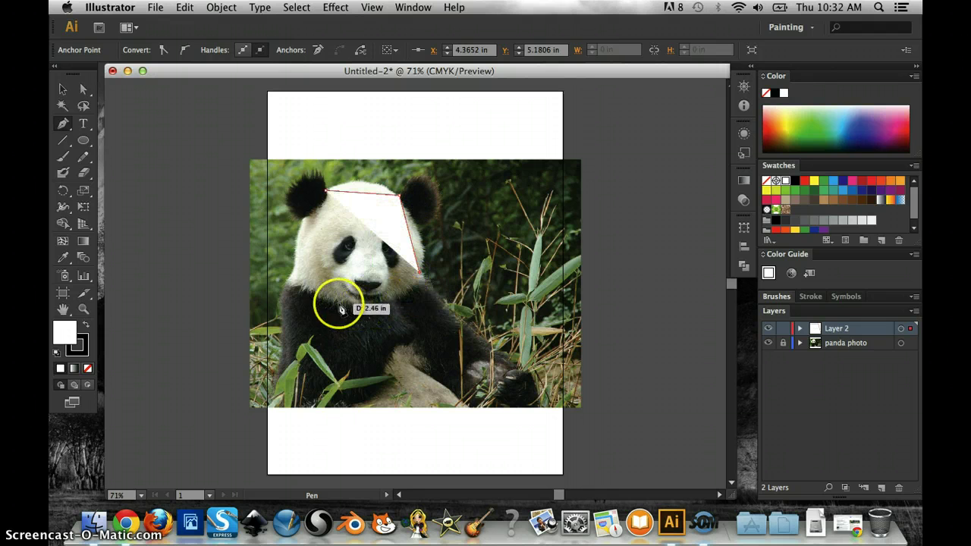
{"action": "left_click", "coordinate": [315, 290]}
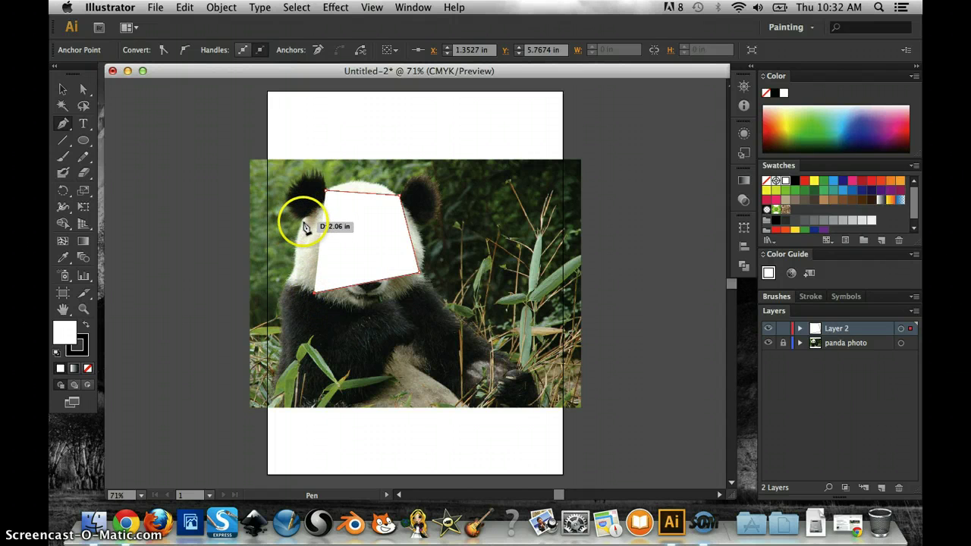
{"action": "left_click", "coordinate": [299, 228]}
{"action": "left_click_drag", "start_coordinate": [326, 199], "coordinate": [325, 195]}
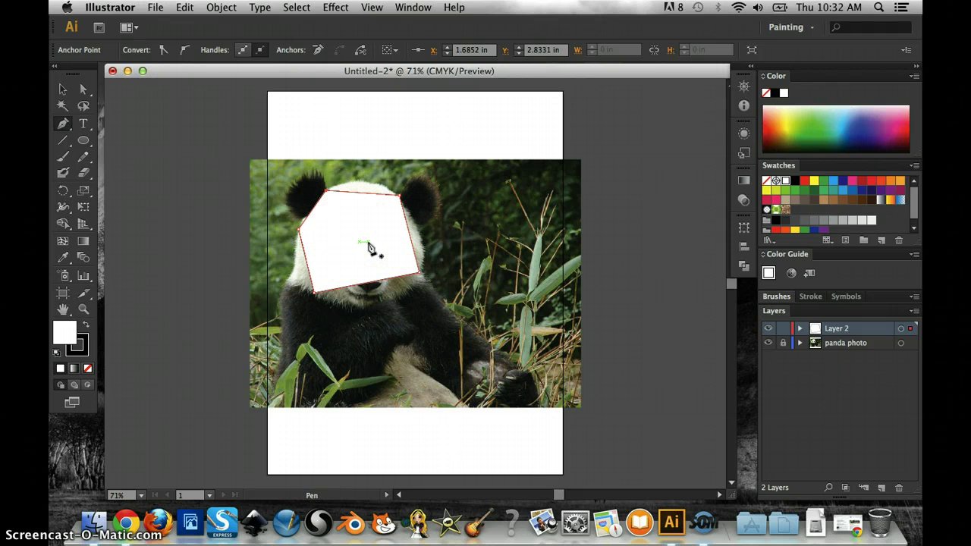
{"action": "left_click", "coordinate": [87, 370]}
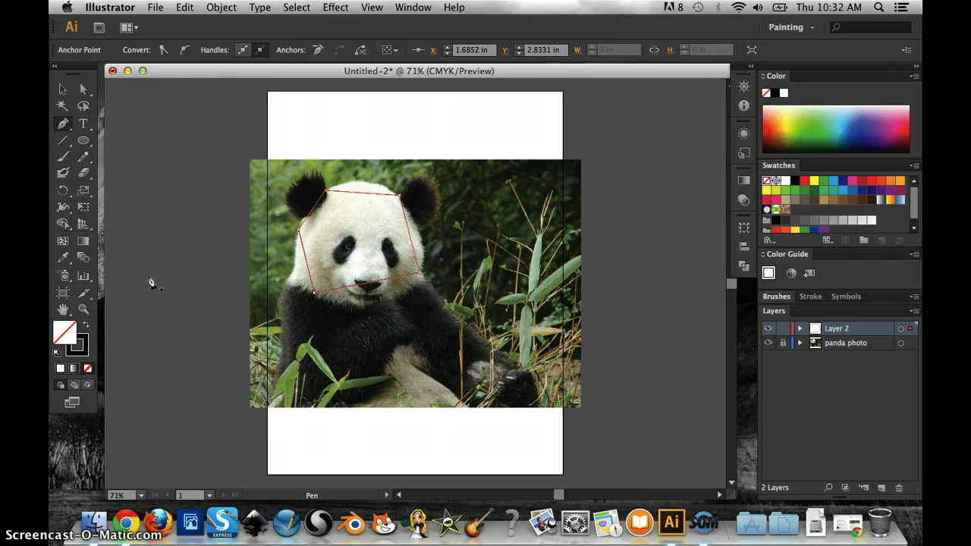
Move the head outline's lower-right anchor point slightly outward with Direct Selection, then select the lower-left anchor point
{"action": "left_click", "coordinate": [84, 89]}
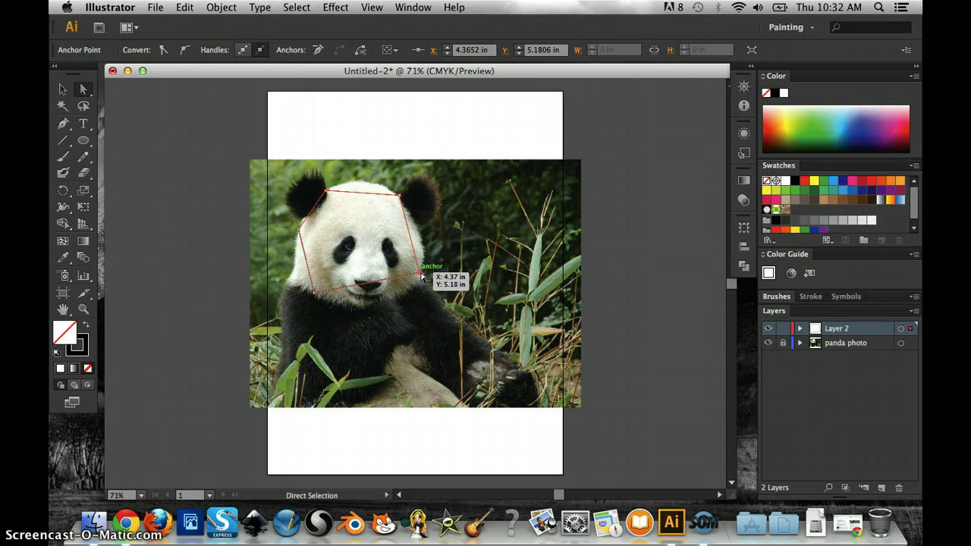
{"action": "left_click_drag", "start_coordinate": [422, 276], "coordinate": [423, 271]}
{"action": "left_click", "coordinate": [314, 293]}
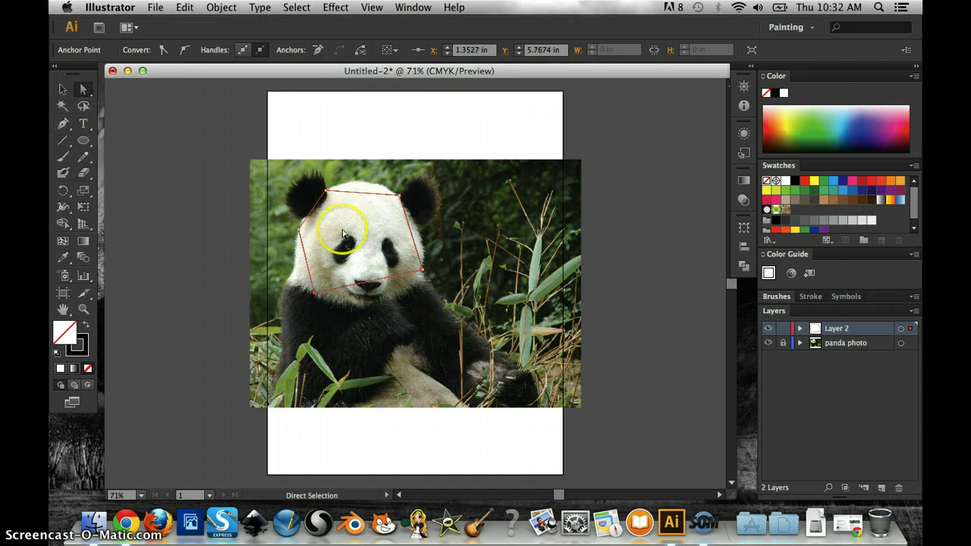
Tear off the Pen tool group with its anchor point tools as a floating palette
{"action": "left_click", "coordinate": [64, 127]}
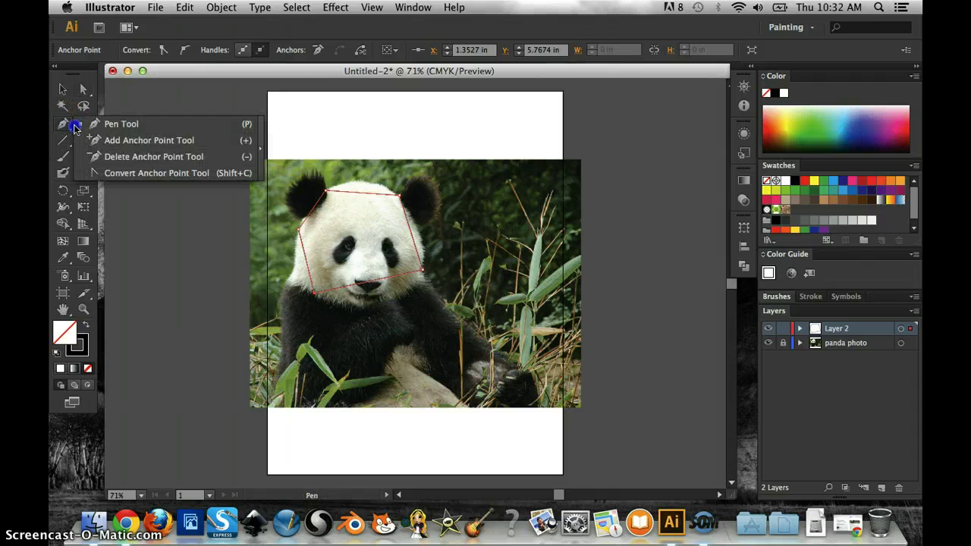
{"action": "left_click_drag", "start_coordinate": [73, 127], "coordinate": [148, 176]}
{"action": "left_click_drag", "start_coordinate": [224, 176], "coordinate": [258, 153]}
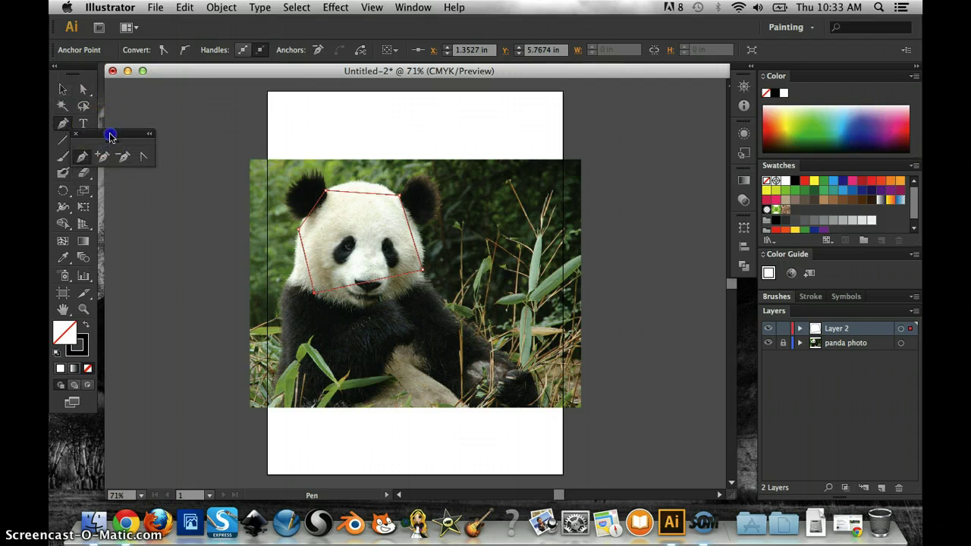
Curve the head outline's five corner points with the Convert Anchor Point tool so the path follows the panda's head
{"action": "left_click_drag", "start_coordinate": [110, 125], "coordinate": [170, 126]}
{"action": "left_click", "coordinate": [207, 144]}
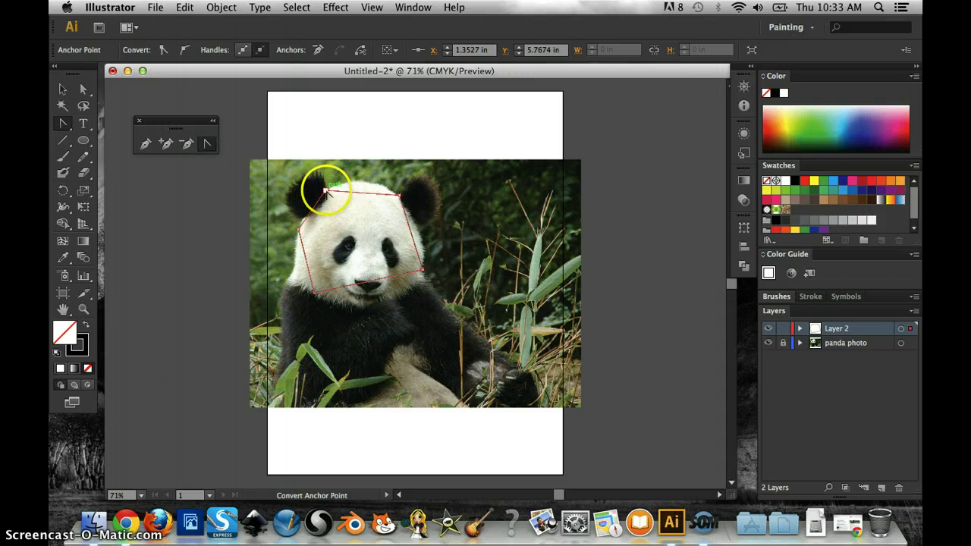
{"action": "left_click_drag", "start_coordinate": [326, 192], "coordinate": [339, 175]}
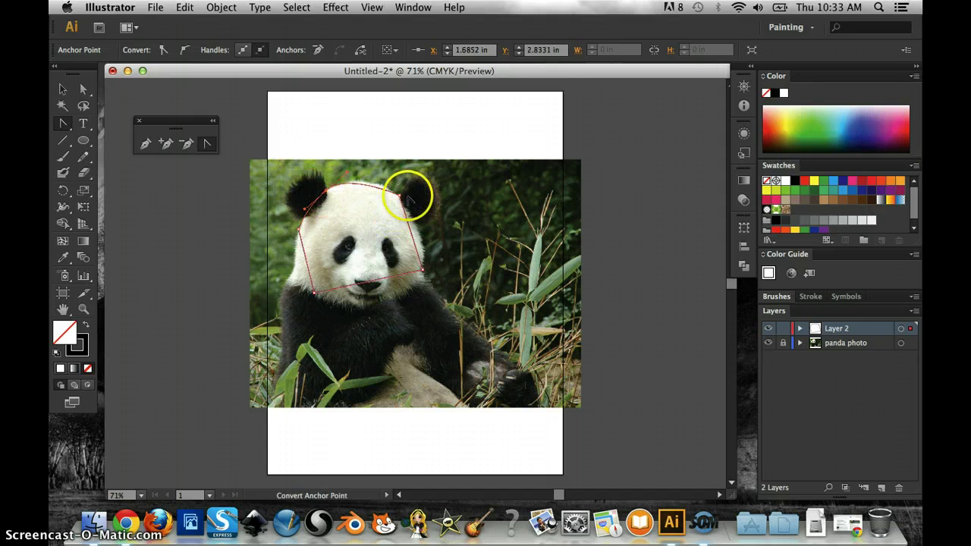
{"action": "left_click_drag", "start_coordinate": [400, 195], "coordinate": [410, 204]}
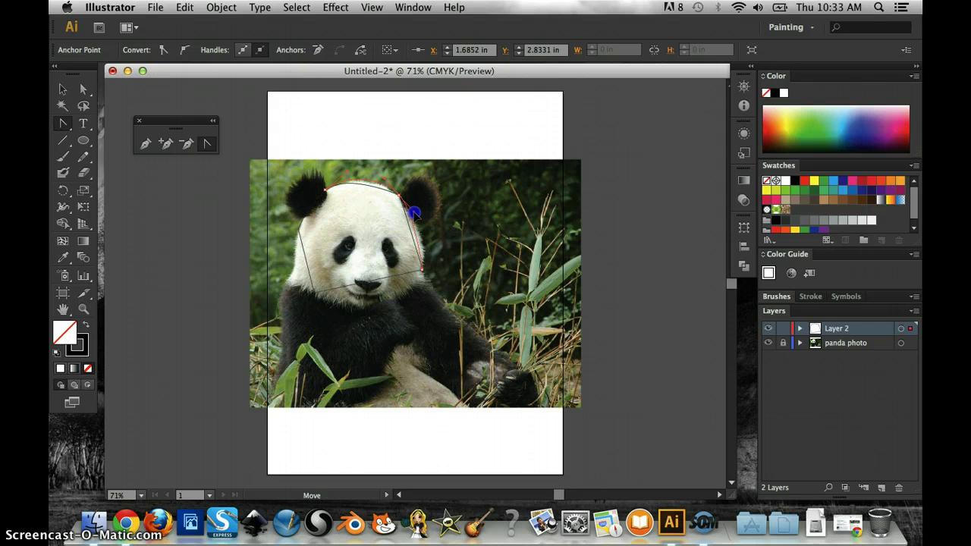
{"action": "left_click_drag", "start_coordinate": [413, 210], "coordinate": [415, 212]}
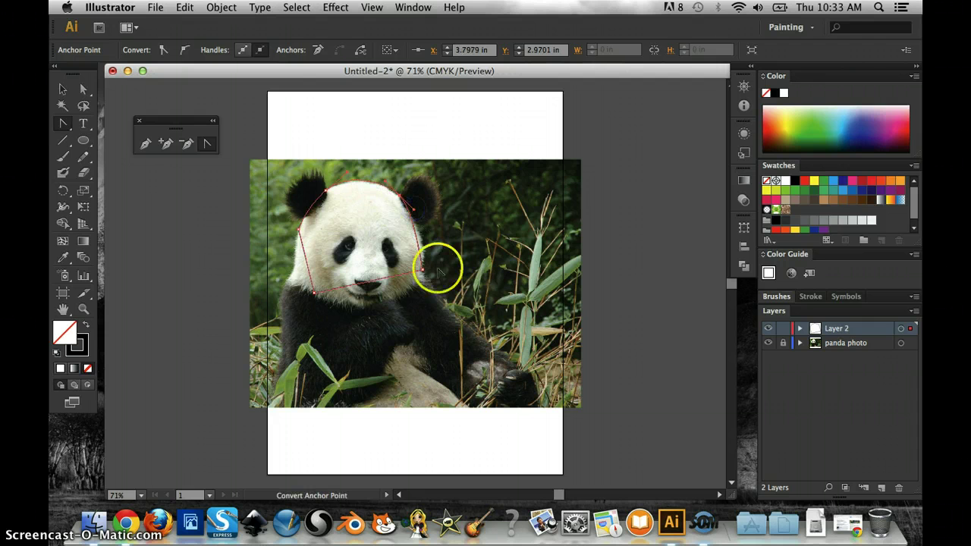
{"action": "mouse_move", "coordinate": [422, 277]}
{"action": "left_mouse_down"}
{"action": "mouse_move", "coordinate": [410, 291]}
{"action": "mouse_move", "coordinate": [412, 283]}
{"action": "left_mouse_up"}
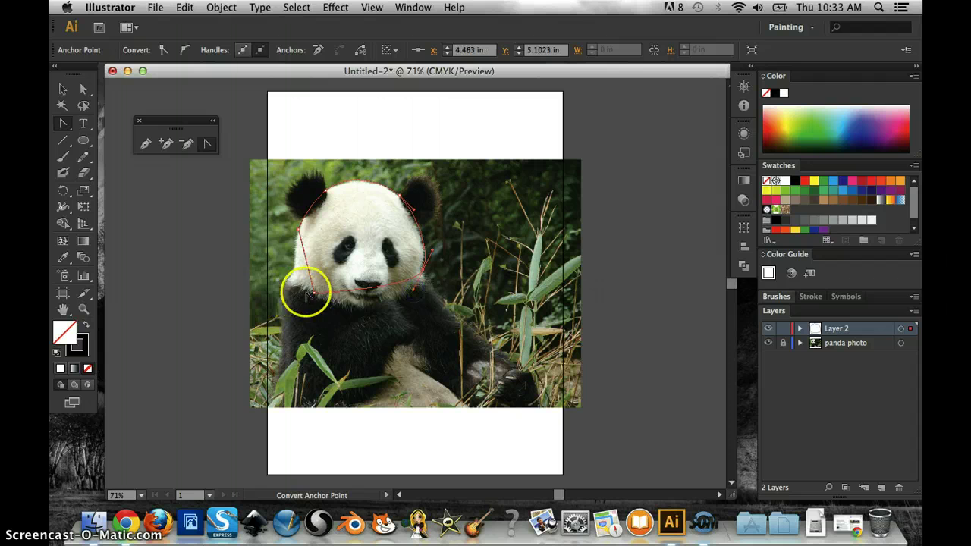
{"action": "left_click_drag", "start_coordinate": [311, 290], "coordinate": [287, 281]}
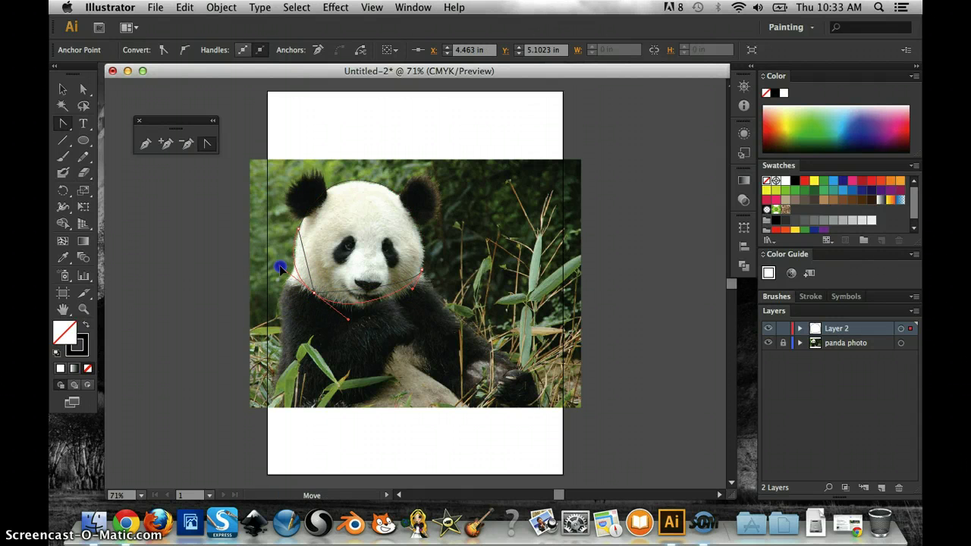
{"action": "left_click_drag", "start_coordinate": [286, 224], "coordinate": [305, 210]}
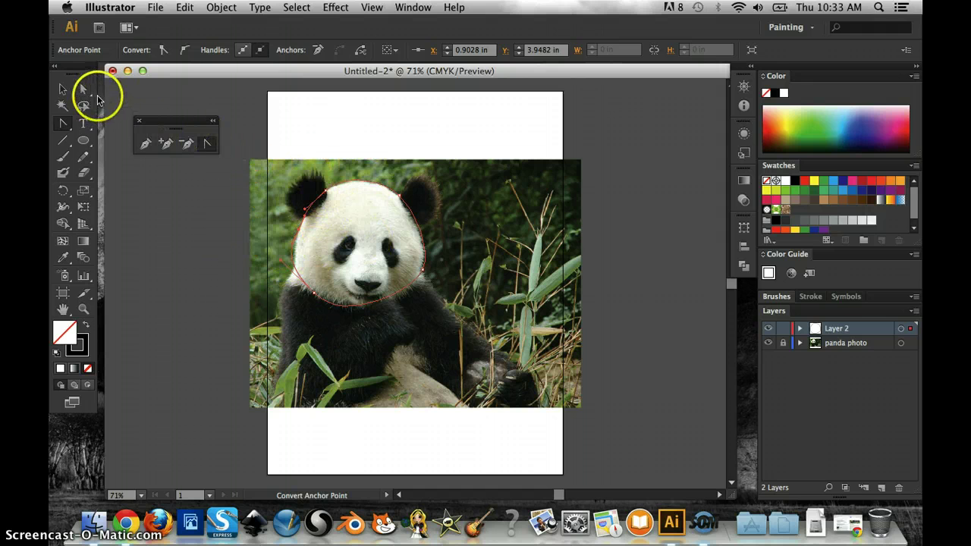
Refine the curve along the head outline's lower edge with Direct Selection, adjusting its handles and moving the lower-left anchor point slightly outward
{"action": "left_click", "coordinate": [84, 89]}
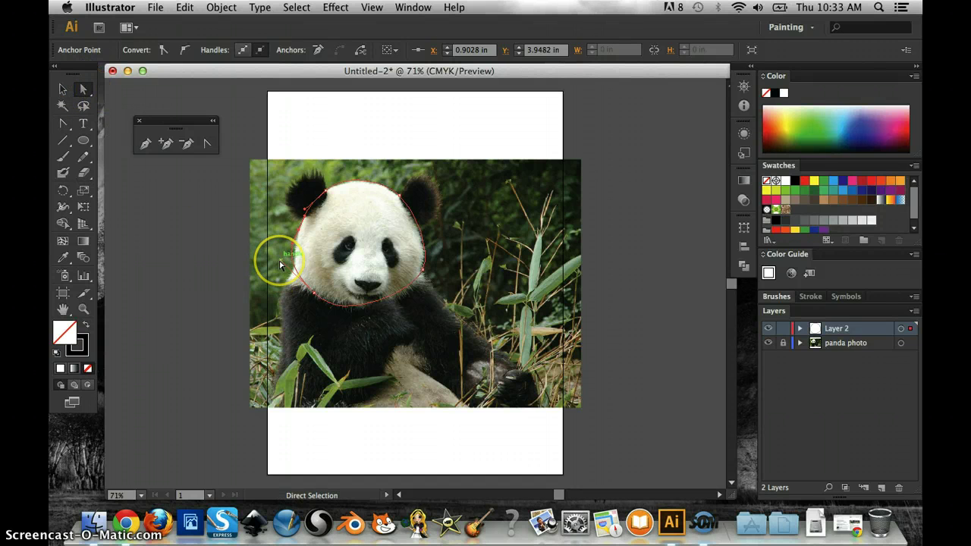
{"action": "left_click_drag", "start_coordinate": [280, 263], "coordinate": [324, 304]}
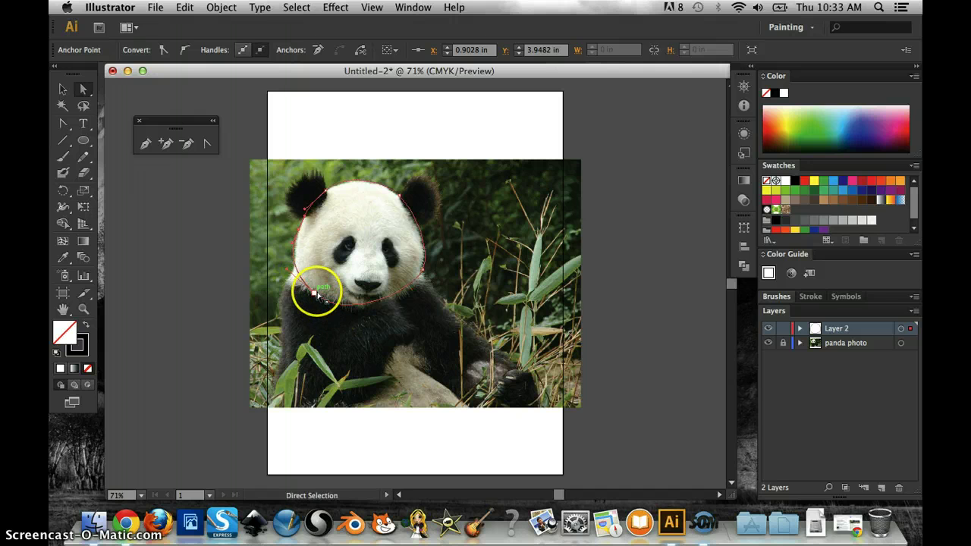
{"action": "left_click", "coordinate": [313, 294]}
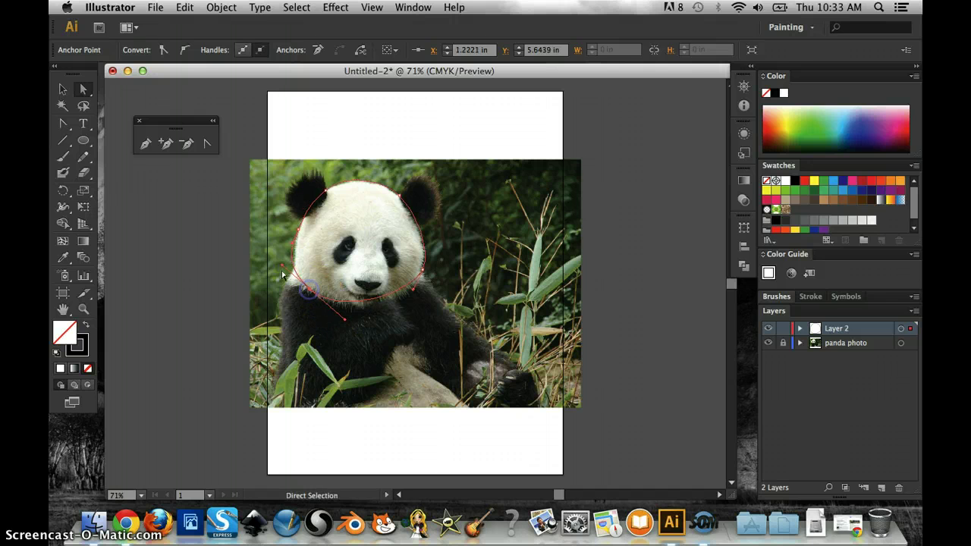
{"action": "left_click_drag", "start_coordinate": [289, 271], "coordinate": [292, 270]}
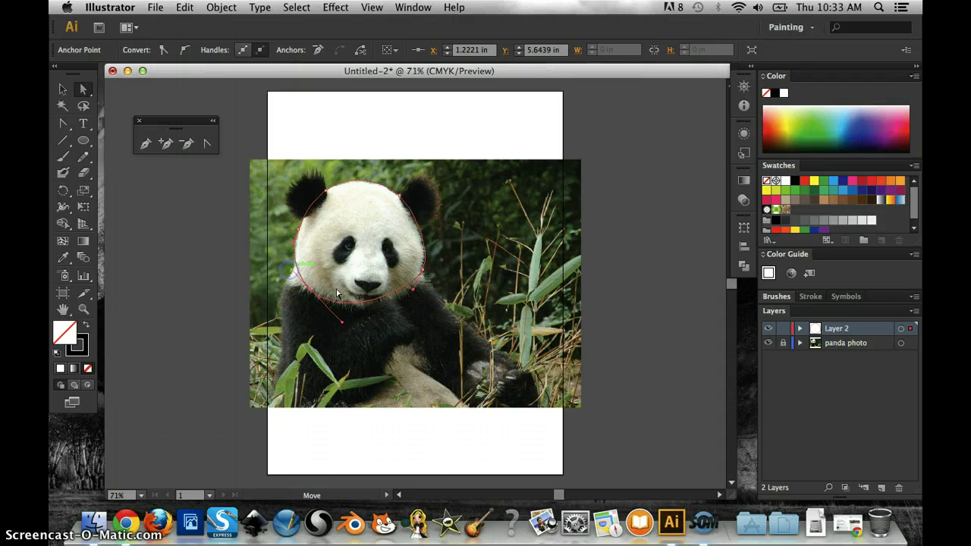
{"action": "left_click_drag", "start_coordinate": [418, 296], "coordinate": [414, 297]}
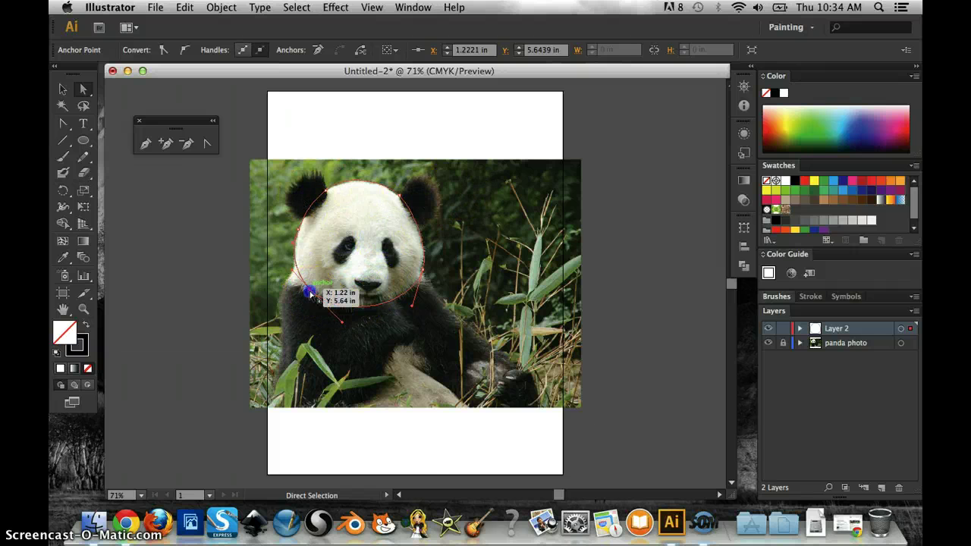
{"action": "mouse_move", "coordinate": [312, 294]}
{"action": "left_mouse_down"}
{"action": "mouse_move", "coordinate": [290, 285]}
{"action": "mouse_move", "coordinate": [302, 287]}
{"action": "left_mouse_up"}
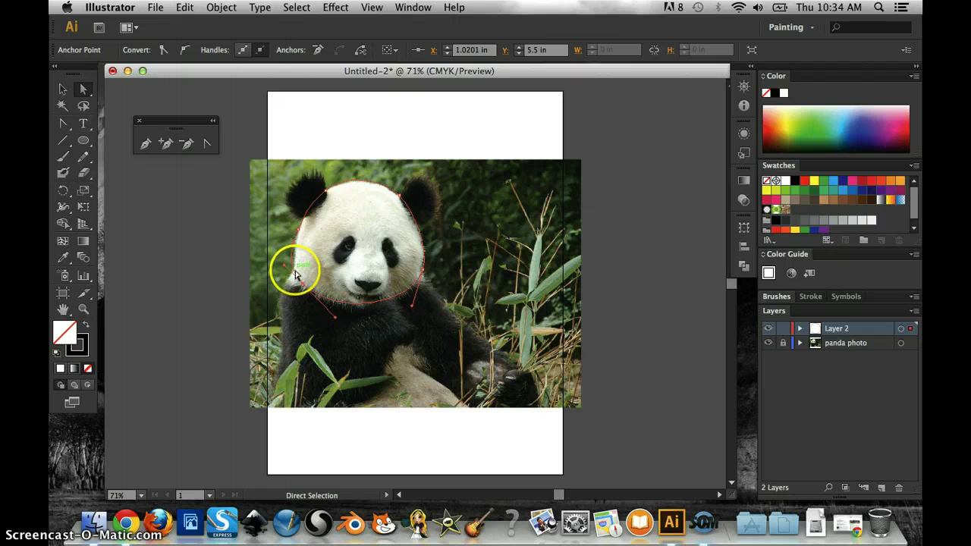
Add an anchor point on the head outline's lower-left side and reshape the curve there around the cheek fur
{"action": "left_click", "coordinate": [166, 142]}
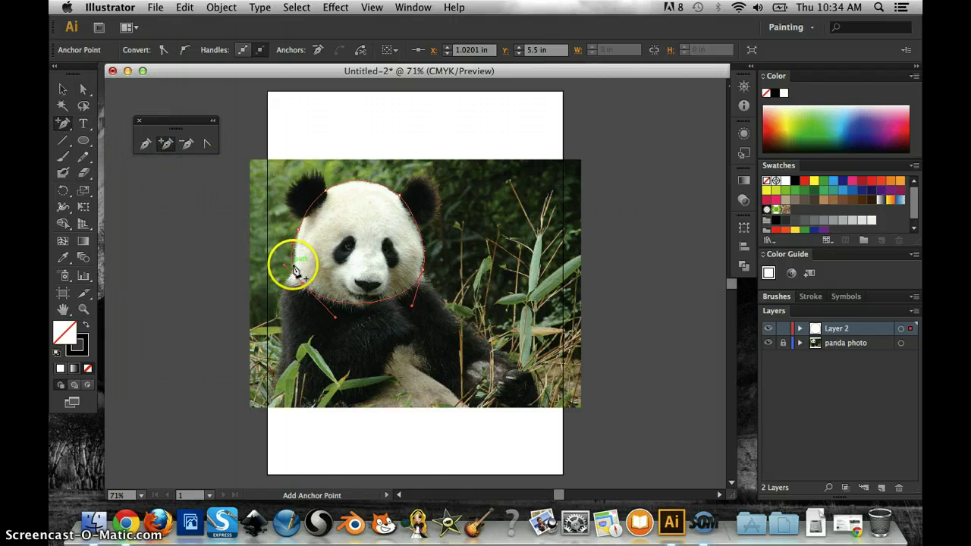
{"action": "left_click", "coordinate": [294, 273]}
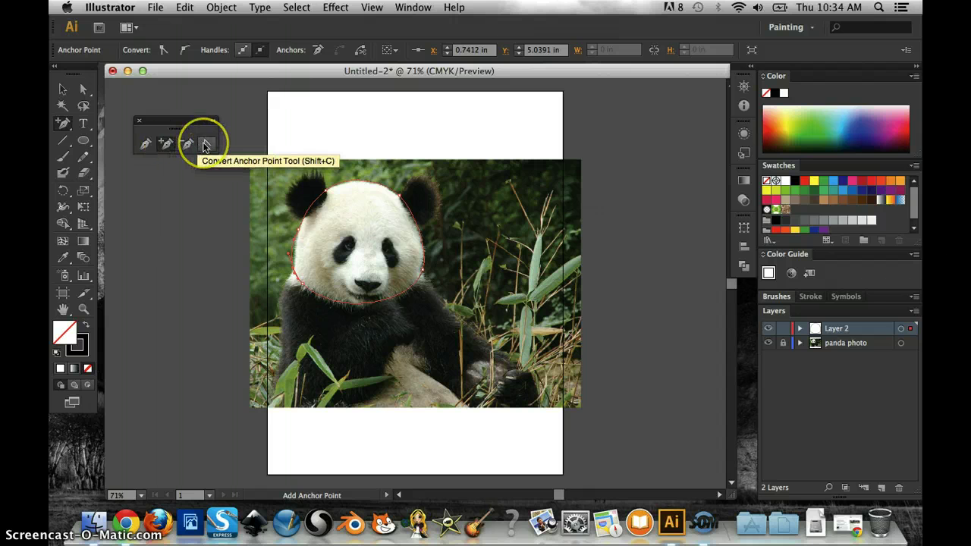
{"action": "left_click", "coordinate": [84, 88]}
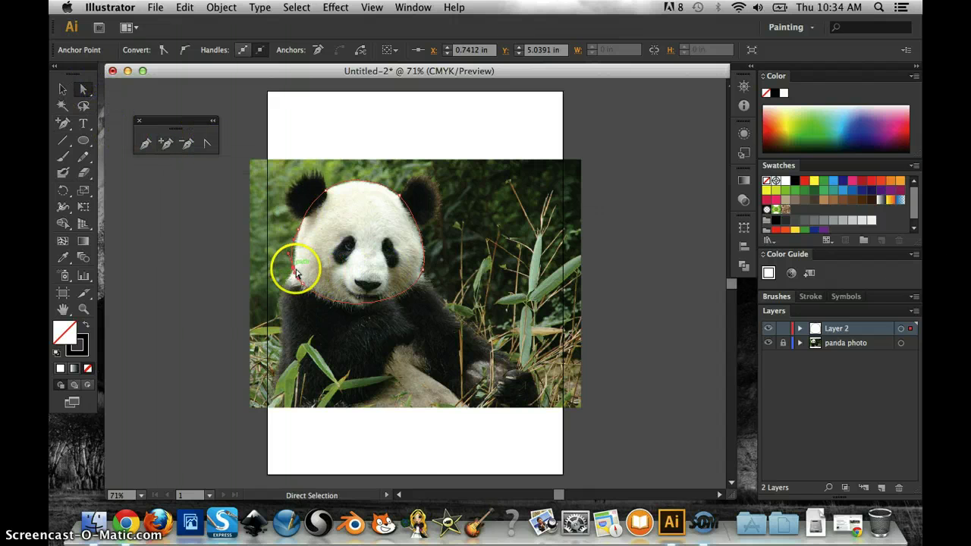
{"action": "mouse_move", "coordinate": [296, 273]}
{"action": "left_mouse_down"}
{"action": "mouse_move", "coordinate": [283, 296]}
{"action": "mouse_move", "coordinate": [303, 289]}
{"action": "left_mouse_up"}
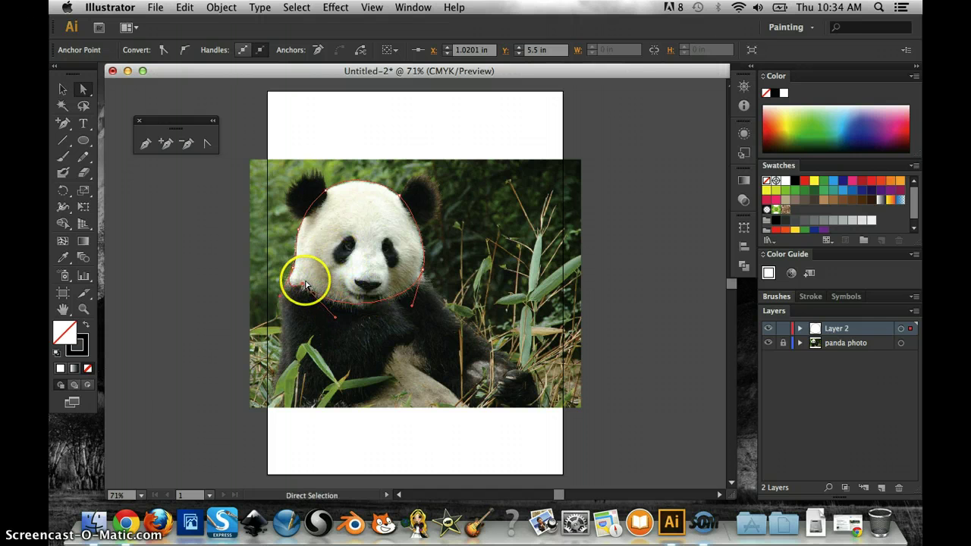
{"action": "mouse_move", "coordinate": [311, 291]}
{"action": "left_mouse_down"}
{"action": "mouse_move", "coordinate": [313, 280]}
{"action": "mouse_move", "coordinate": [307, 287]}
{"action": "left_mouse_up"}
{"action": "mouse_move", "coordinate": [333, 321]}
{"action": "left_mouse_down"}
{"action": "mouse_move", "coordinate": [344, 306]}
{"action": "mouse_move", "coordinate": [345, 324]}
{"action": "left_mouse_up"}
{"action": "left_click", "coordinate": [248, 224]}
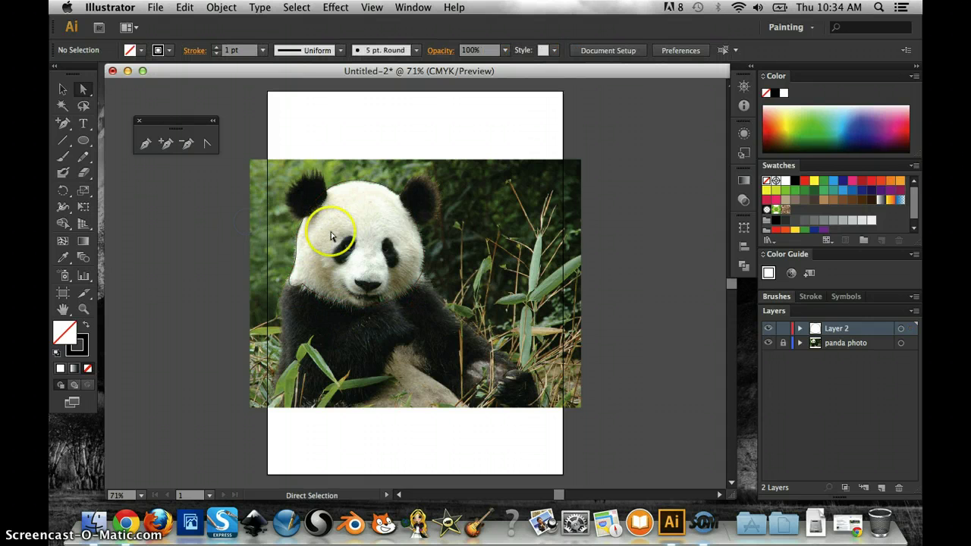
Toggle the visibility of the panda photo layer and Layer 2 to compare the head outline with the photo
{"action": "left_click", "coordinate": [64, 89]}
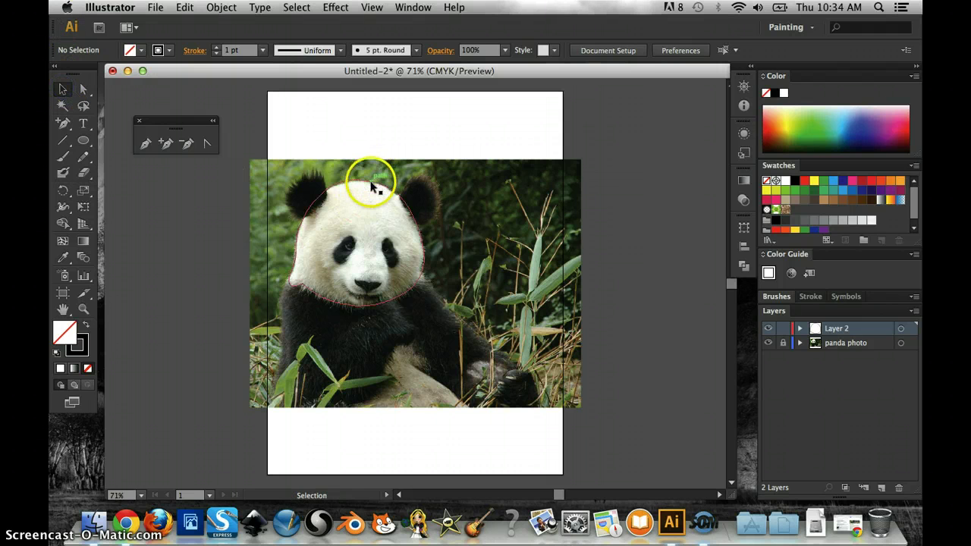
{"action": "left_click", "coordinate": [768, 343]}
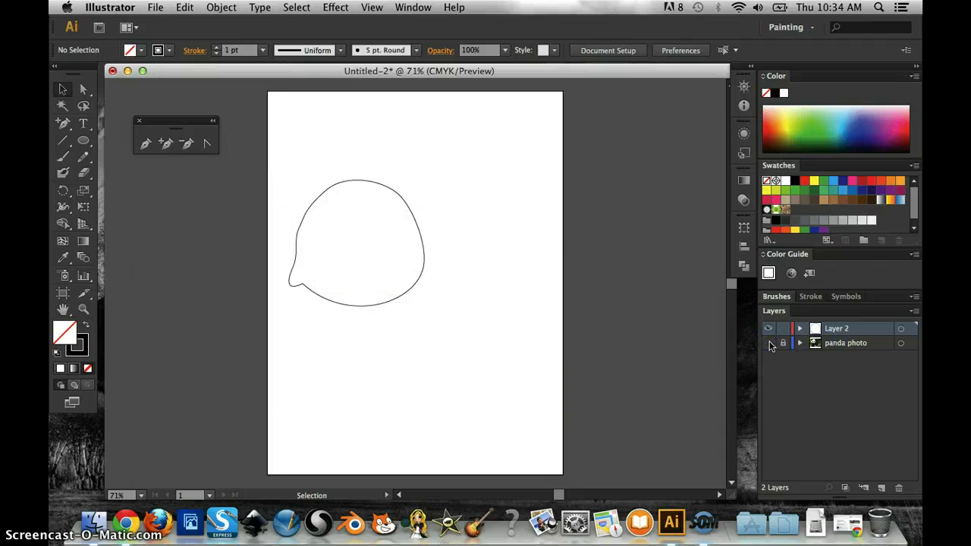
{"action": "left_click", "coordinate": [364, 181]}
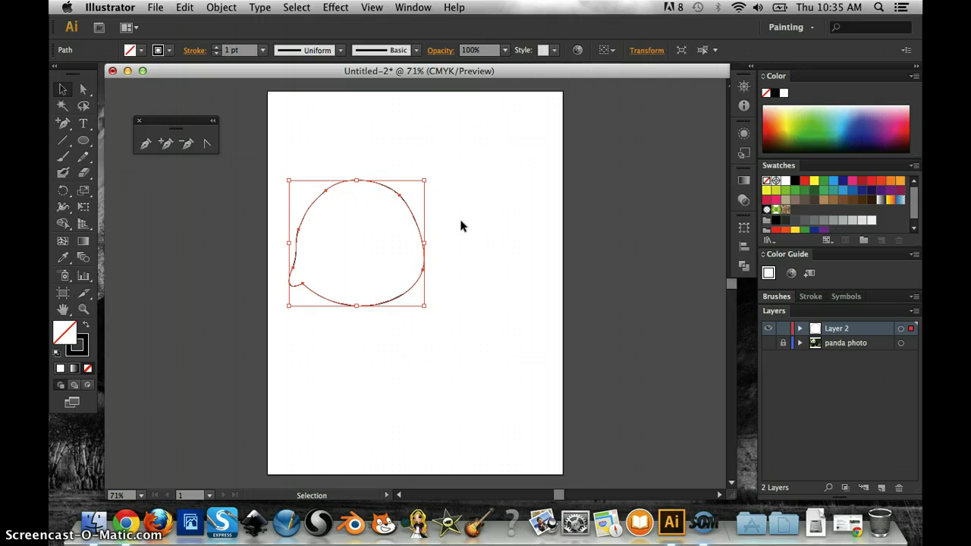
{"action": "left_click", "coordinate": [769, 331]}
{"action": "double_click", "coordinate": [835, 328]}
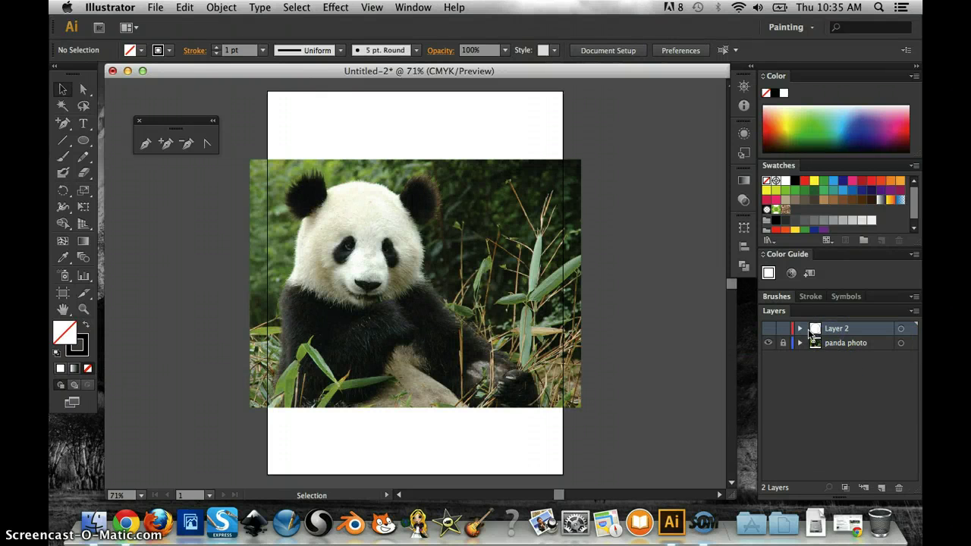
{"action": "left_click", "coordinate": [779, 332]}
Rename Layer 2 to "head" and lock it
{"action": "left_click", "coordinate": [828, 330]}
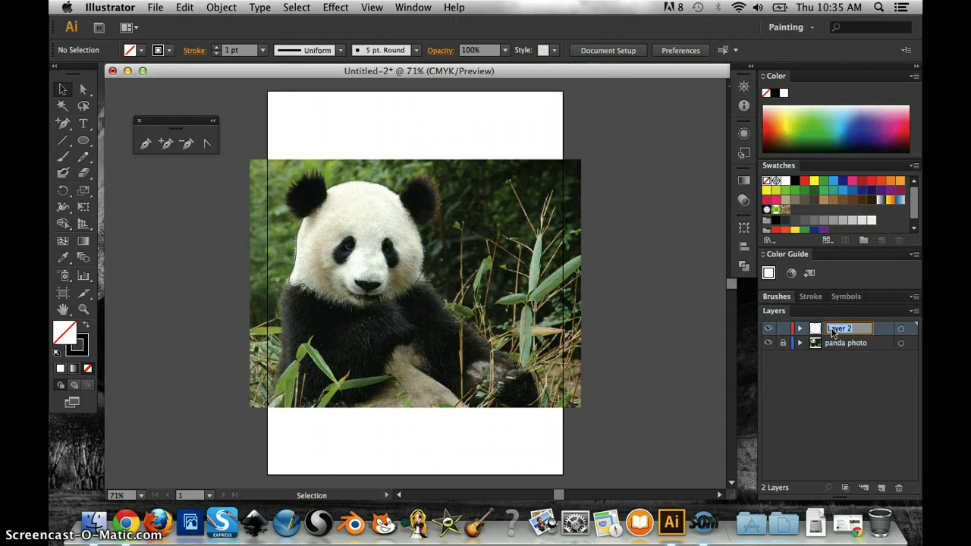
{"action": "left_click", "coordinate": [783, 328]}
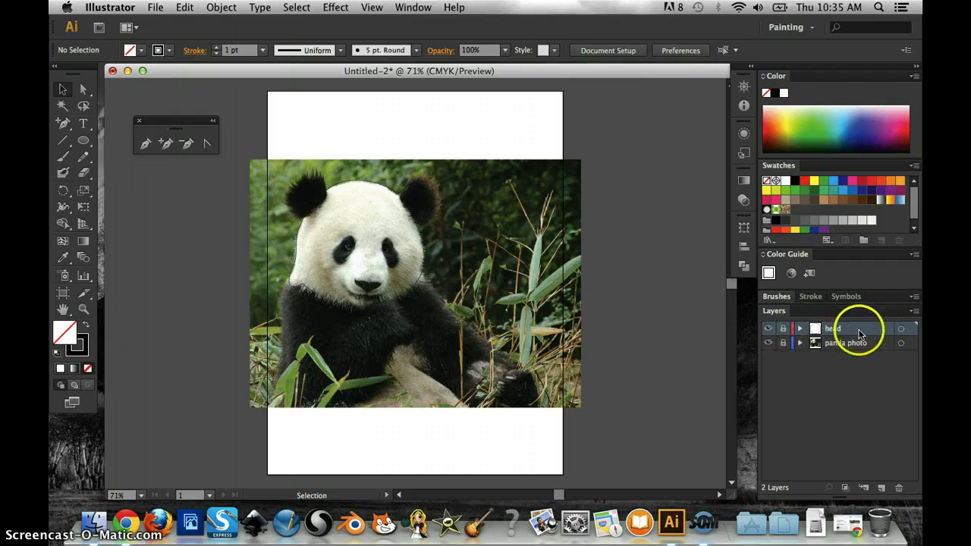
Add a new layer above the head layer and trace the ear on the photo's left side with a closed three-point Pen path
{"action": "left_click", "coordinate": [880, 487]}
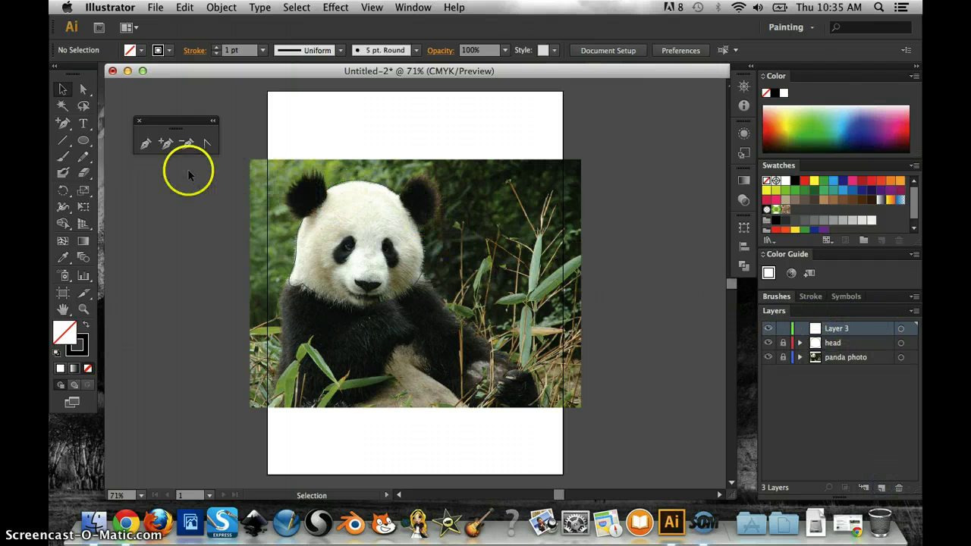
{"action": "left_click", "coordinate": [144, 144]}
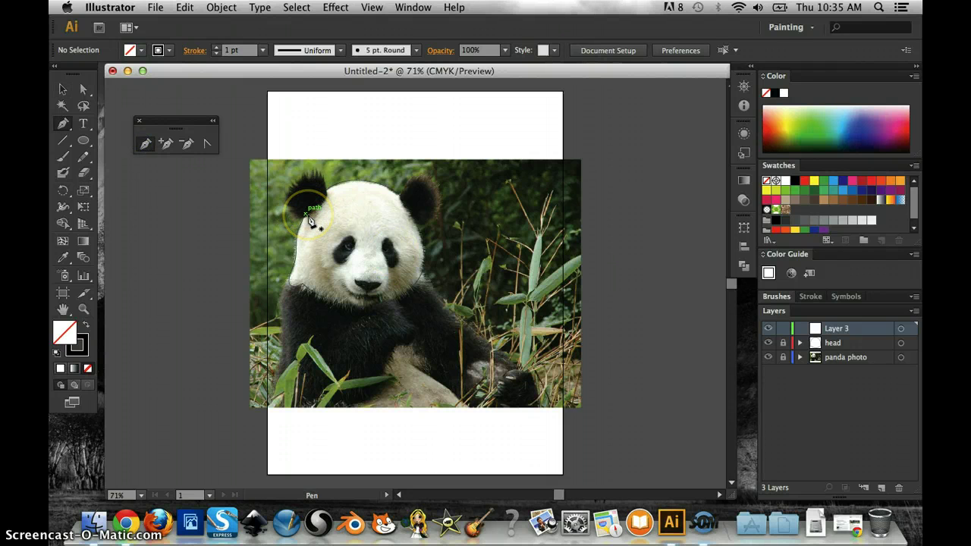
{"action": "mouse_move", "coordinate": [309, 220]}
{"action": "left_mouse_down"}
{"action": "mouse_move", "coordinate": [345, 199]}
{"action": "mouse_move", "coordinate": [296, 180]}
{"action": "mouse_move", "coordinate": [304, 218]}
{"action": "left_mouse_up"}
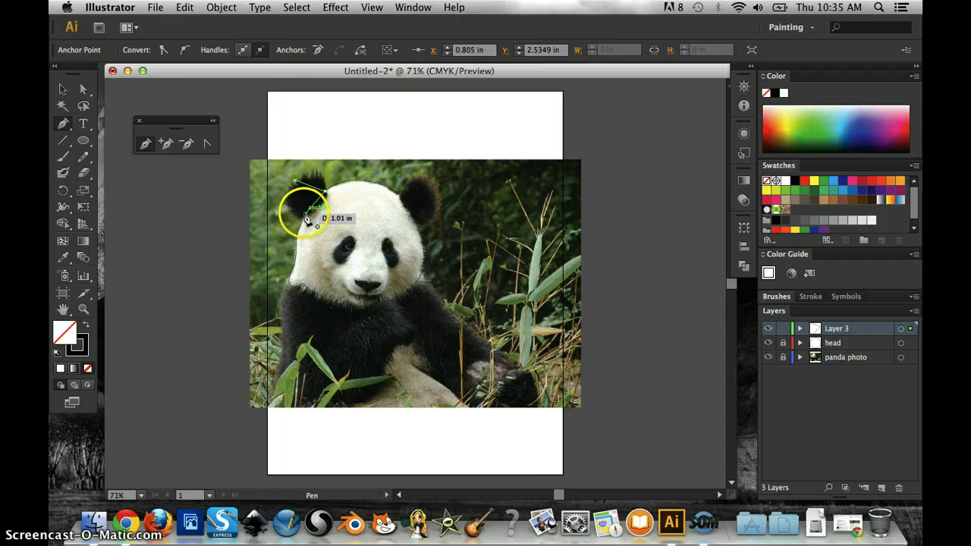
Curve the triangular ear path with the Convert Anchor Point tool to fit the rounded ear, and deselect it
{"action": "left_click", "coordinate": [205, 144]}
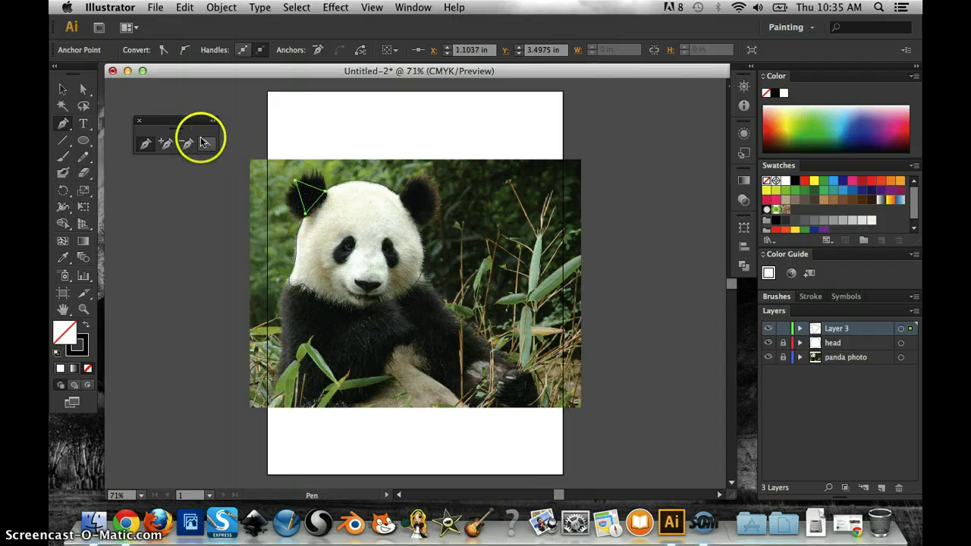
{"action": "left_click", "coordinate": [296, 180]}
{"action": "left_click_drag", "start_coordinate": [296, 180], "coordinate": [294, 177]}
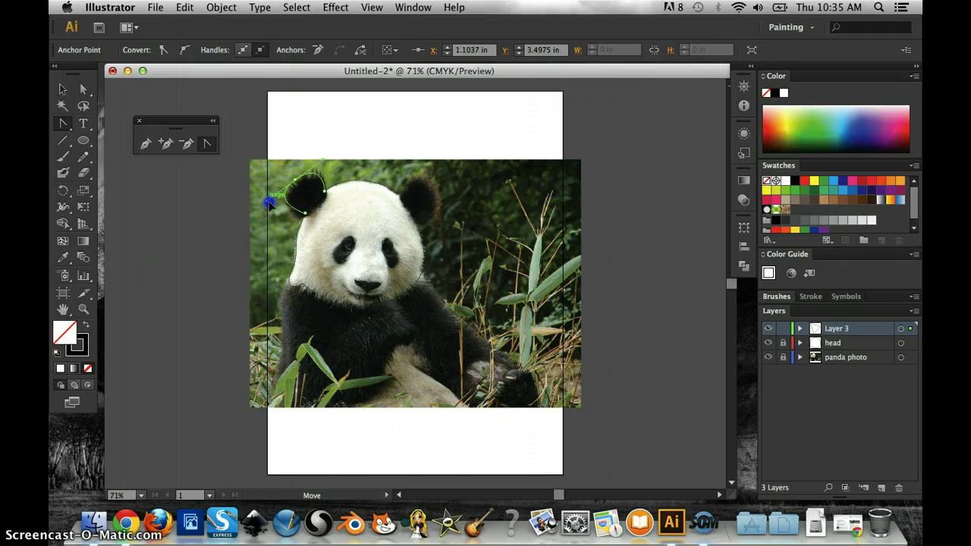
{"action": "left_click_drag", "start_coordinate": [275, 203], "coordinate": [304, 218]}
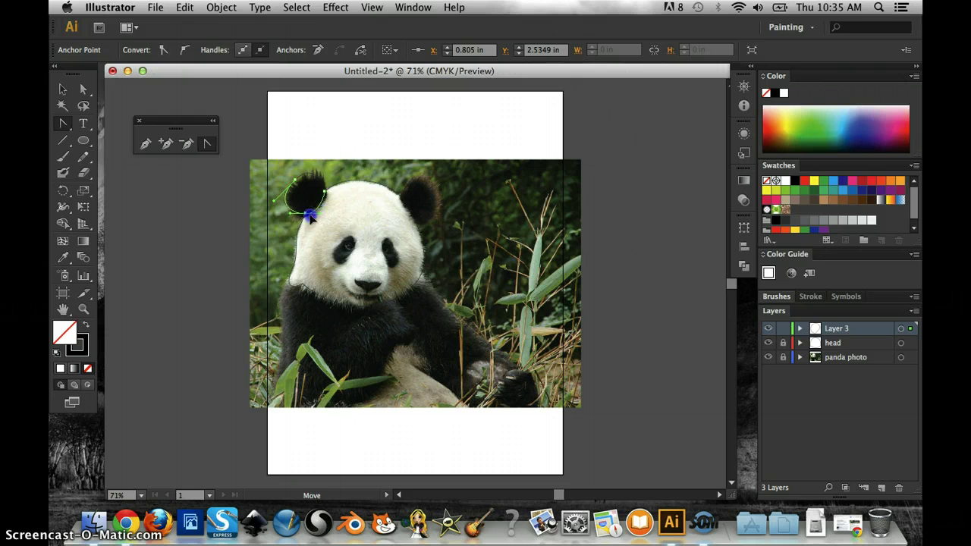
{"action": "left_click_drag", "start_coordinate": [314, 217], "coordinate": [326, 192]}
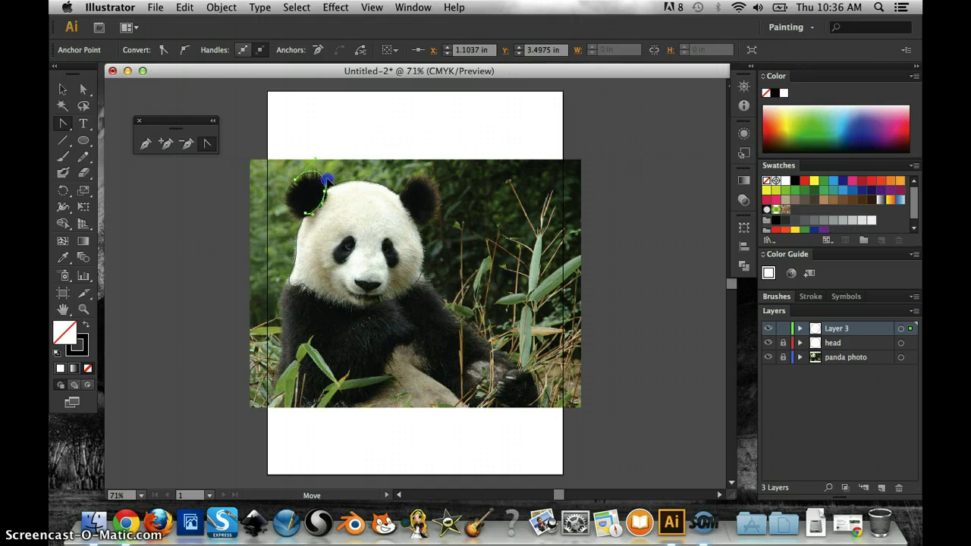
{"action": "left_click_drag", "start_coordinate": [323, 210], "coordinate": [326, 199]}
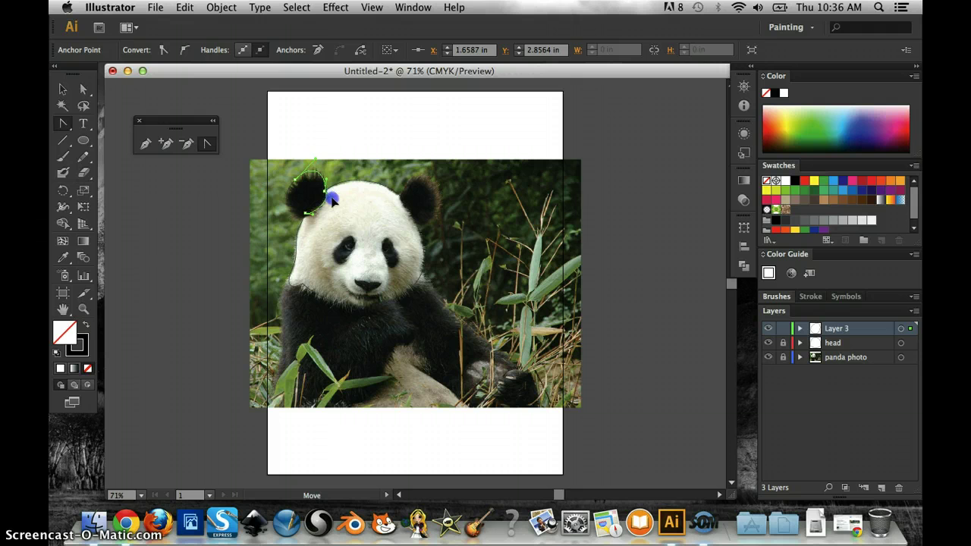
{"action": "left_click_drag", "start_coordinate": [330, 199], "coordinate": [326, 197]}
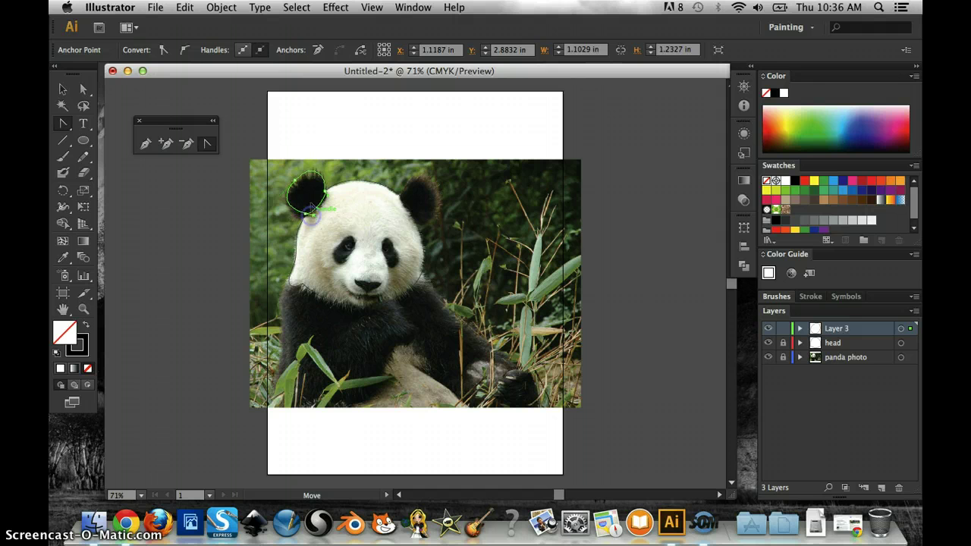
{"action": "left_click_drag", "start_coordinate": [311, 213], "coordinate": [310, 208]}
{"action": "left_click", "coordinate": [62, 94]}
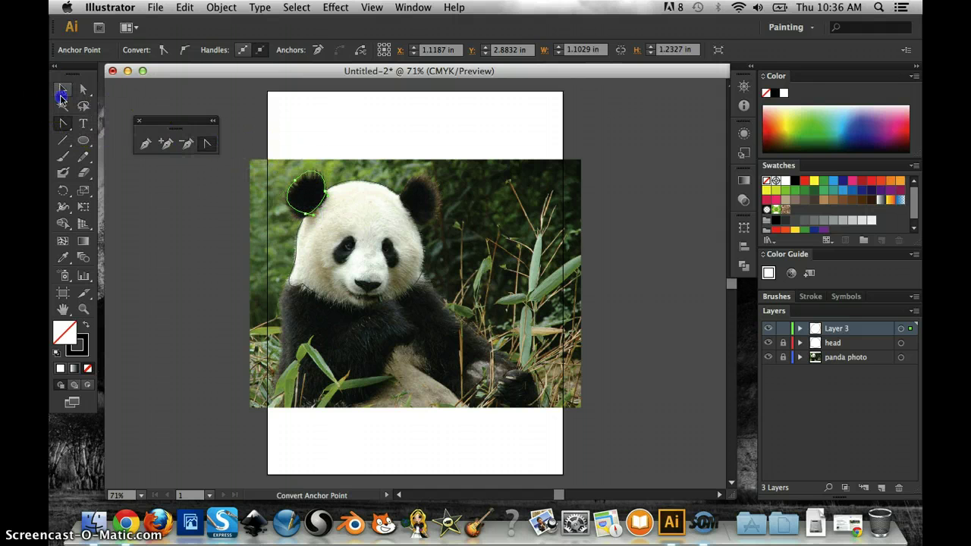
{"action": "left_click", "coordinate": [293, 130]}
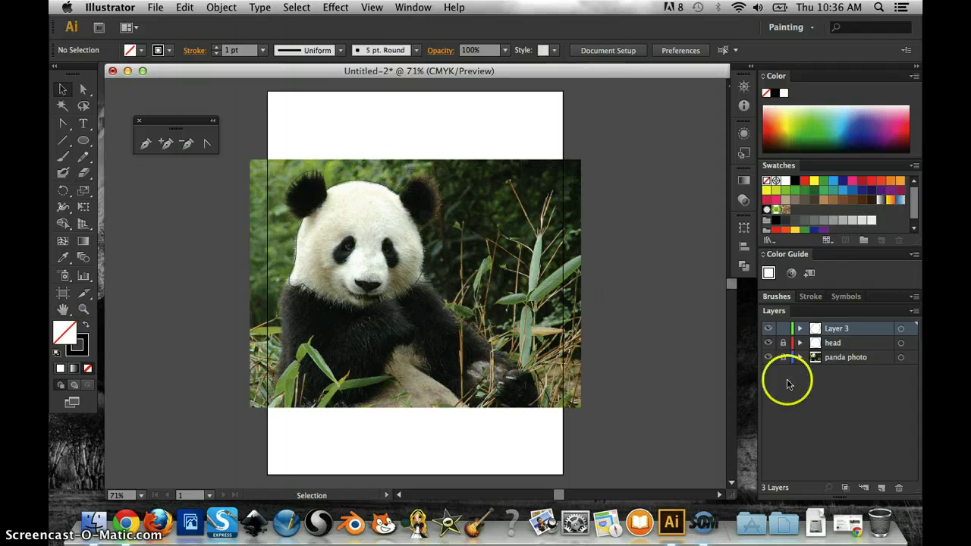
Toggle the panda photo layer's visibility to check the ear outline, and rename Layer 3 to "ears"
{"action": "left_click", "coordinate": [770, 360]}
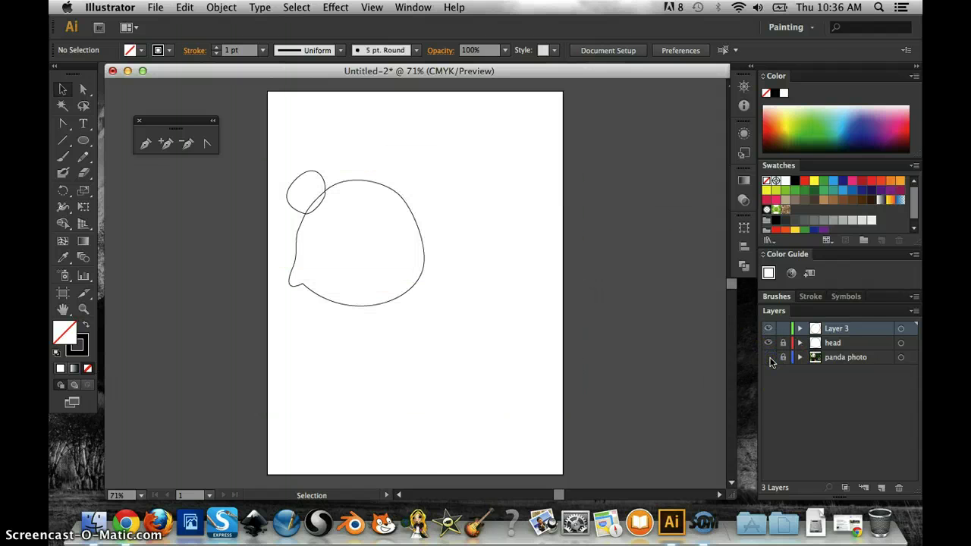
{"action": "left_click", "coordinate": [770, 358]}
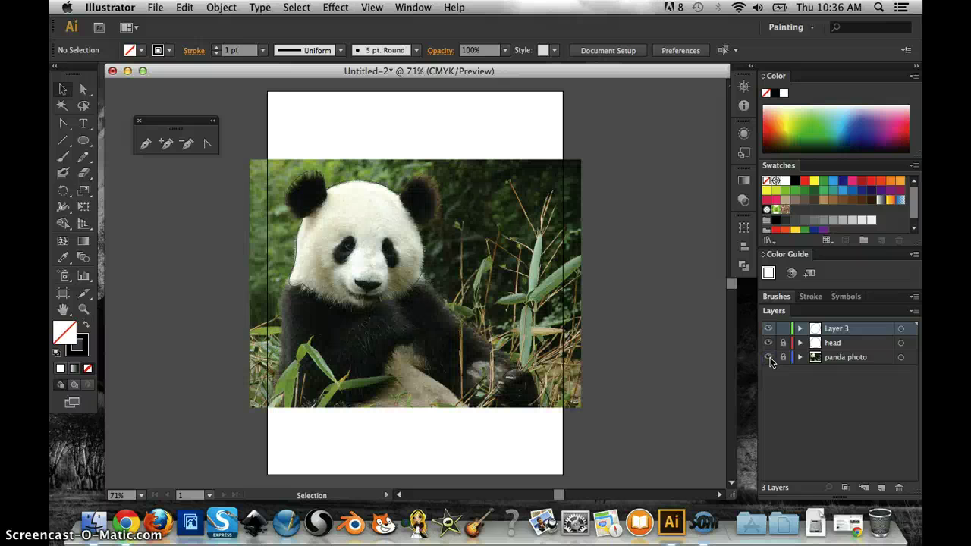
{"action": "left_click", "coordinate": [838, 331]}
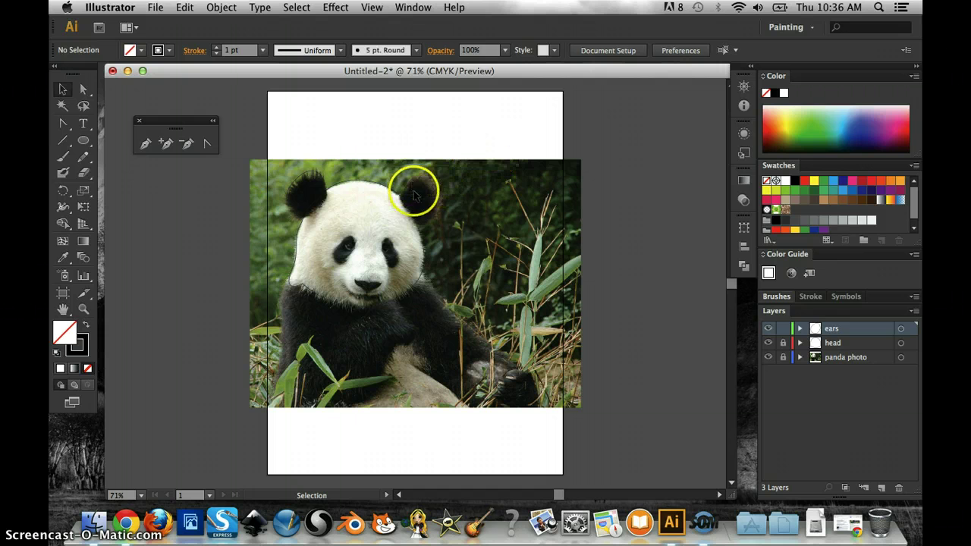
Create a copy of the traced ear path reflected across the vertical axis
{"action": "left_click", "coordinate": [310, 174]}
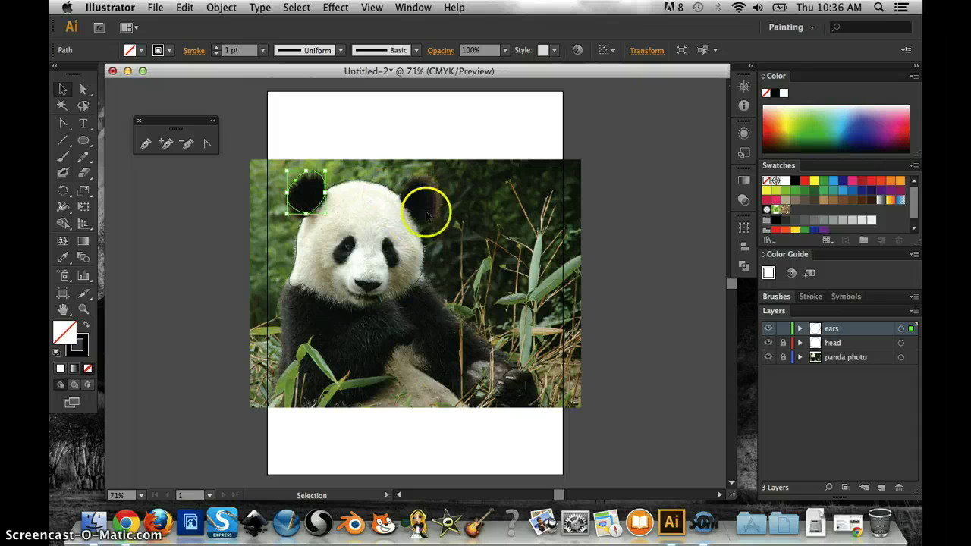
{"action": "left_click", "coordinate": [319, 175]}
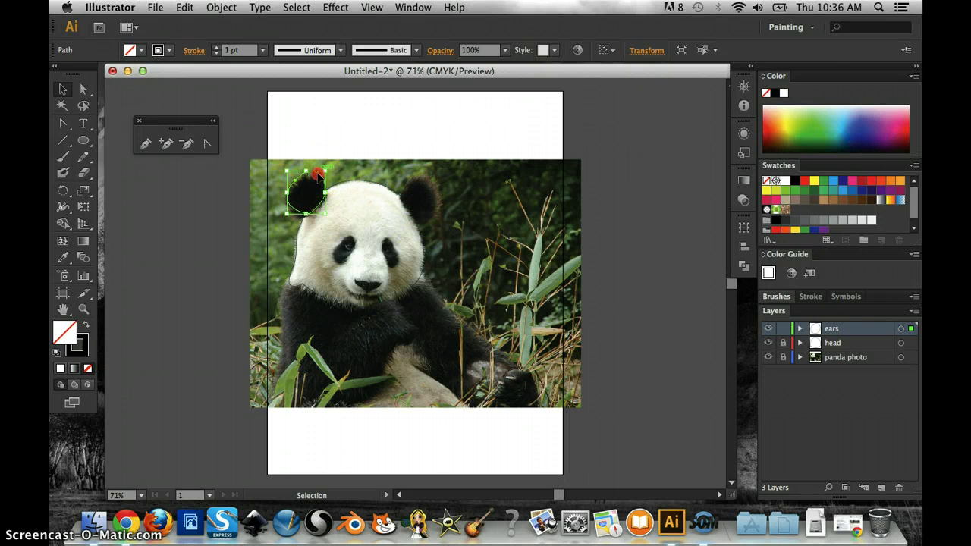
{"action": "right_click", "coordinate": [319, 175]}
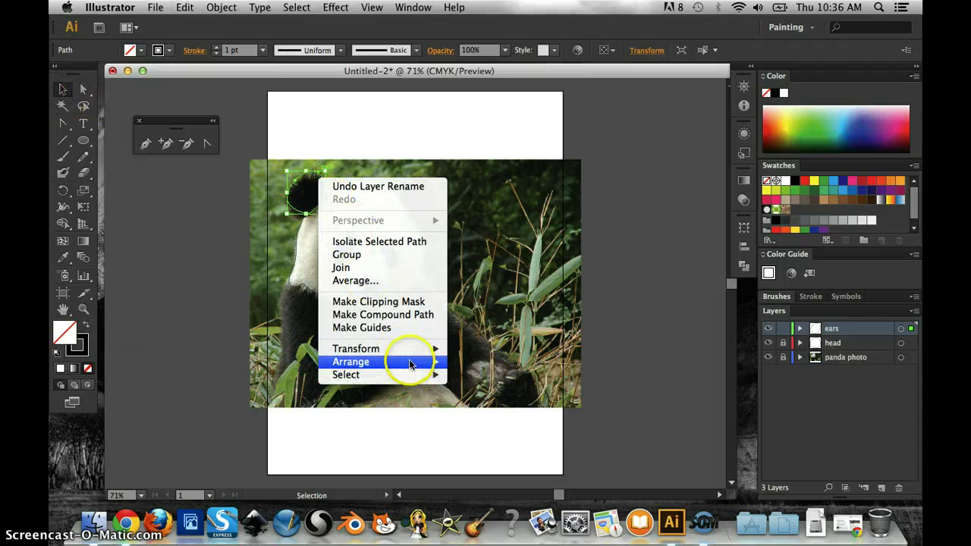
{"action": "mouse_move", "coordinate": [409, 365]}
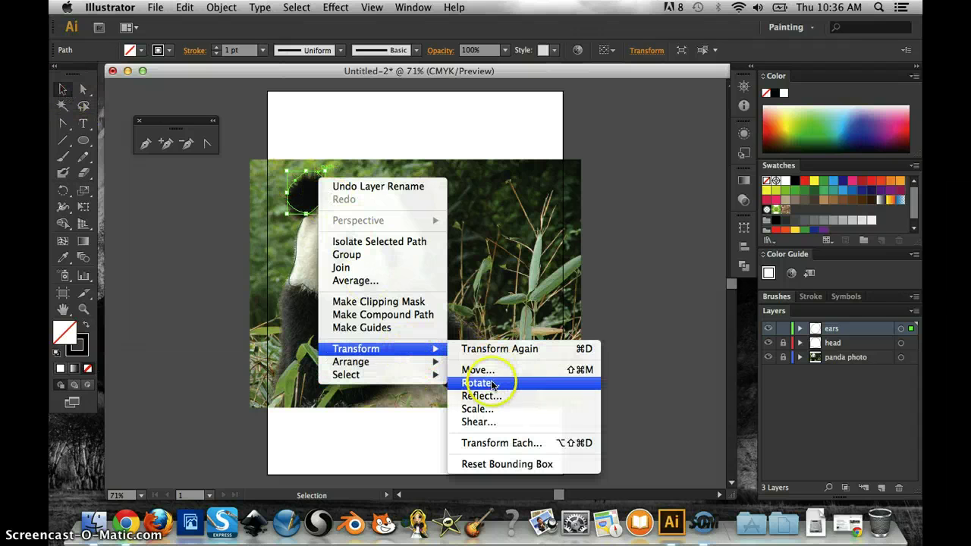
{"action": "left_click", "coordinate": [489, 396]}
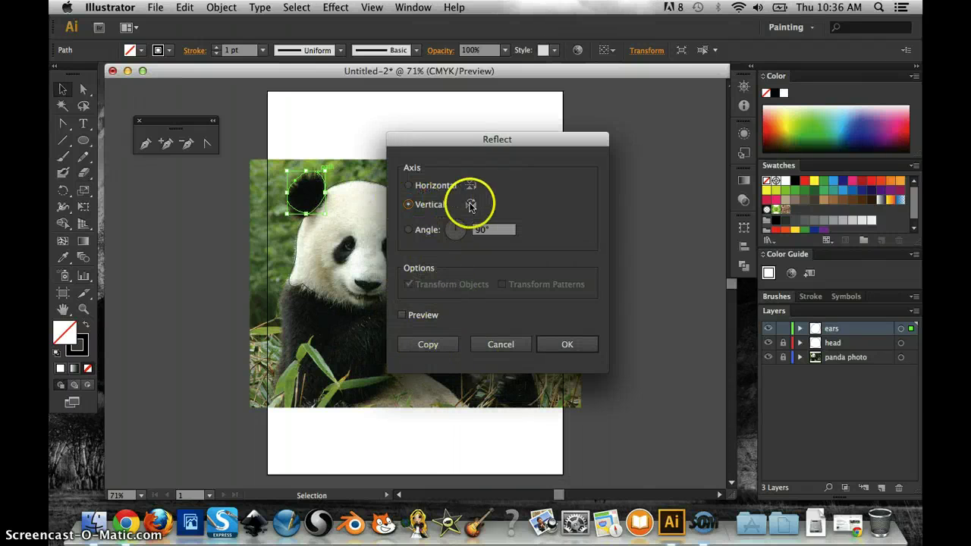
{"action": "left_click", "coordinate": [427, 345]}
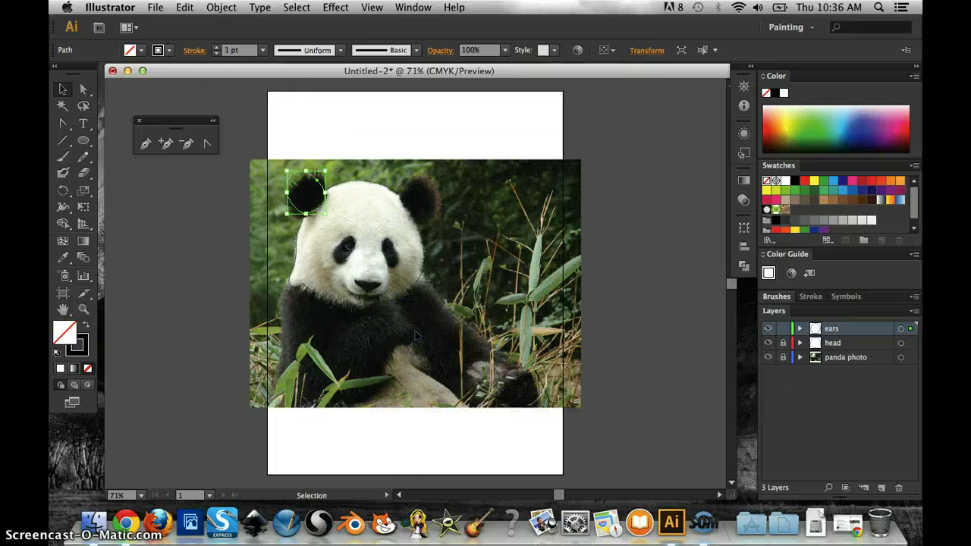
Move the mirrored ear copy onto the ear on the photo's right side and fine-tune its position
{"action": "left_click_drag", "start_coordinate": [298, 179], "coordinate": [408, 183]}
{"action": "left_click", "coordinate": [445, 124]}
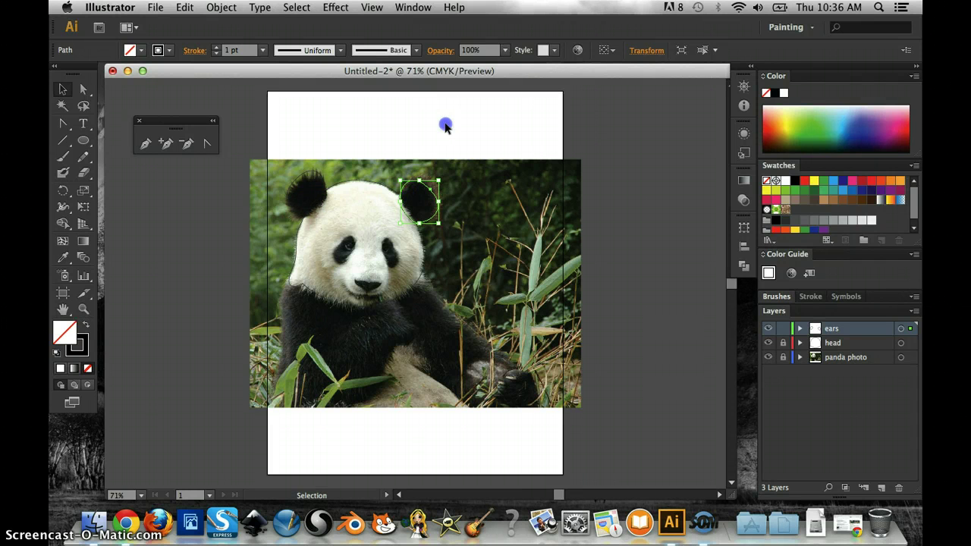
{"action": "left_click", "coordinate": [429, 185]}
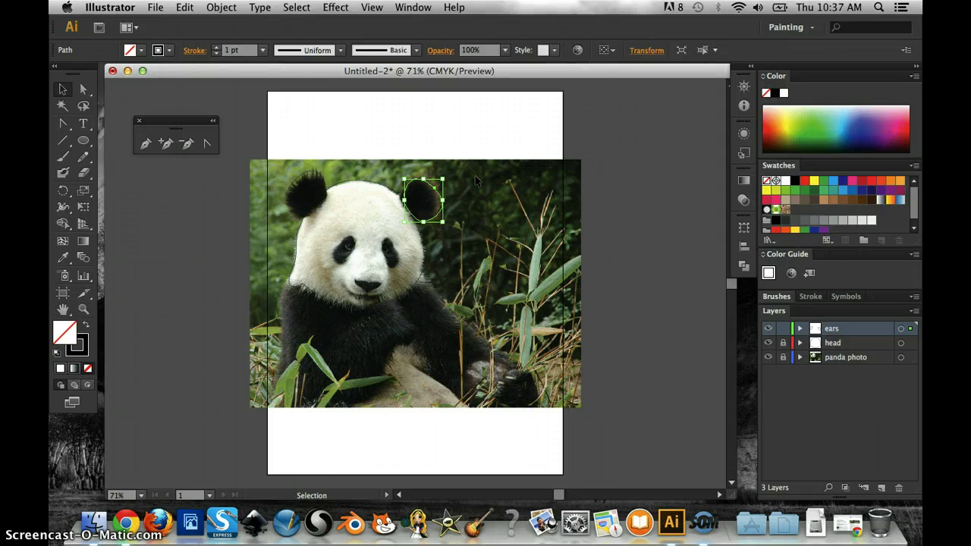
Adjust the mirrored ear's upper and lower anchor points with Direct Selection to fit the photo, and toggle the panda photo layer's visibility
{"action": "left_click", "coordinate": [83, 91]}
{"action": "left_click", "coordinate": [308, 133]}
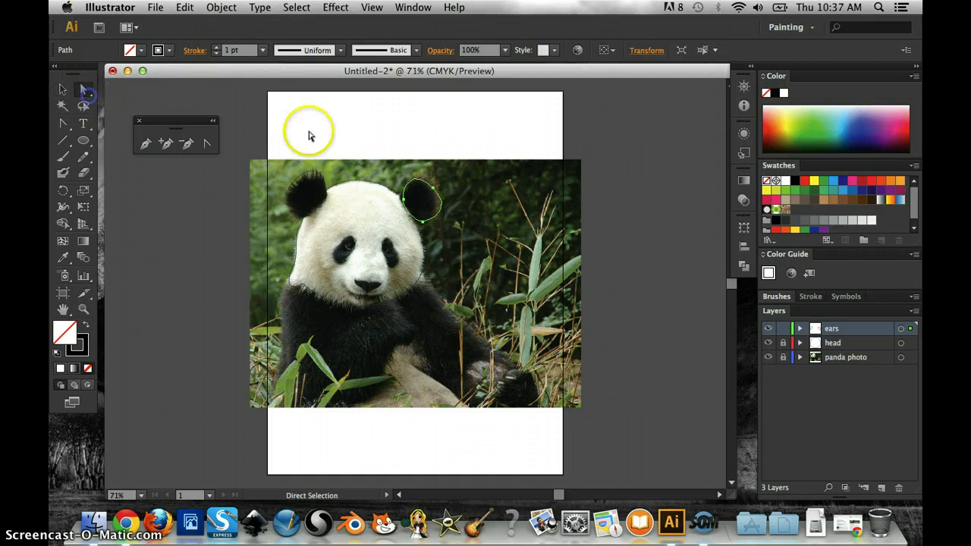
{"action": "left_click", "coordinate": [431, 189]}
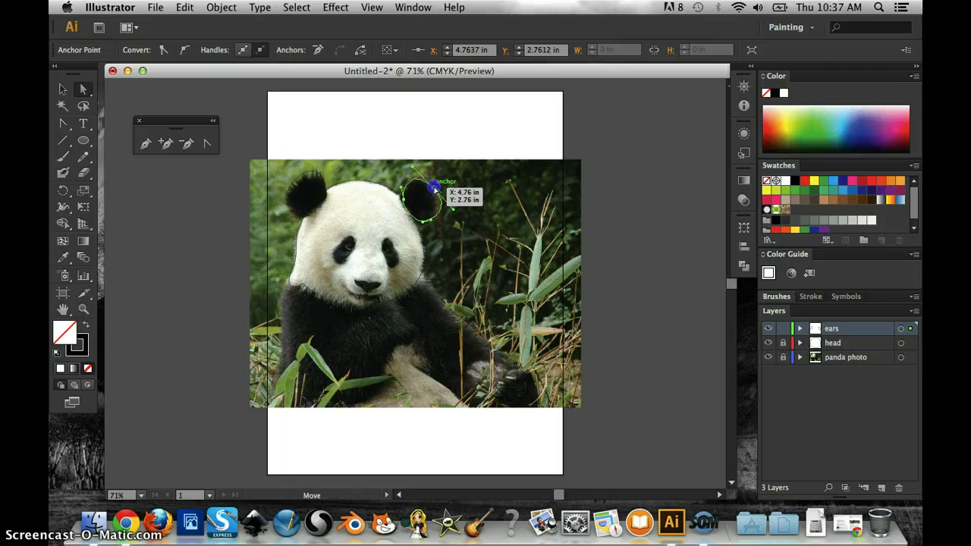
{"action": "left_click_drag", "start_coordinate": [436, 186], "coordinate": [399, 185]}
{"action": "left_click_drag", "start_coordinate": [420, 222], "coordinate": [415, 229]}
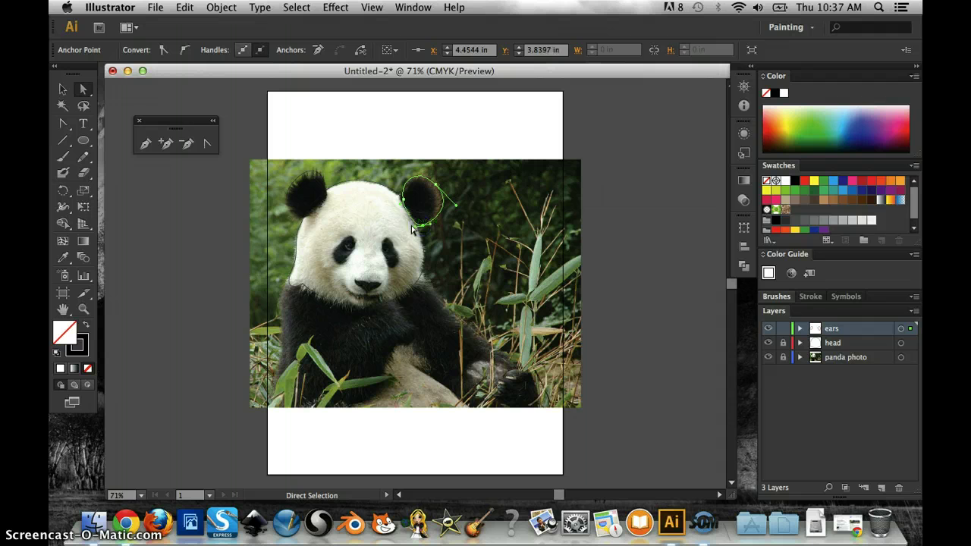
{"action": "left_click", "coordinate": [486, 217]}
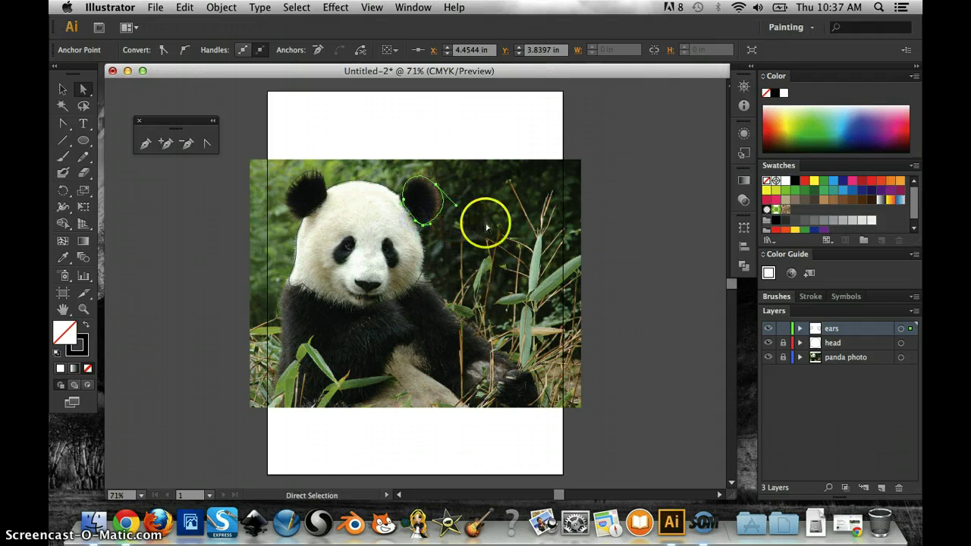
{"action": "left_click", "coordinate": [769, 358]}
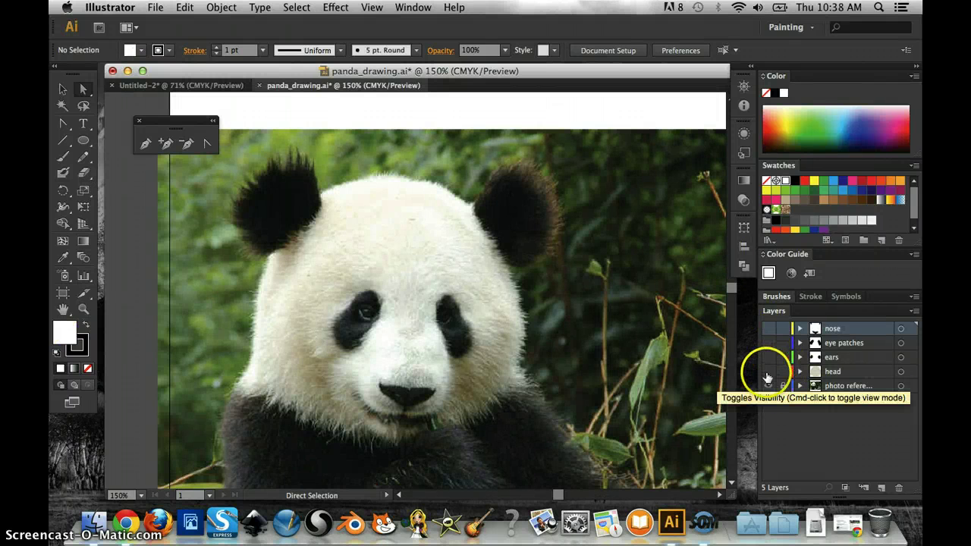
In panda_drawing.ai, show the head, ears, eye patches and nose layers and hide the photo reference layer
{"action": "left_click", "coordinate": [768, 371]}
{"action": "left_click", "coordinate": [768, 357]}
{"action": "left_click", "coordinate": [768, 343]}
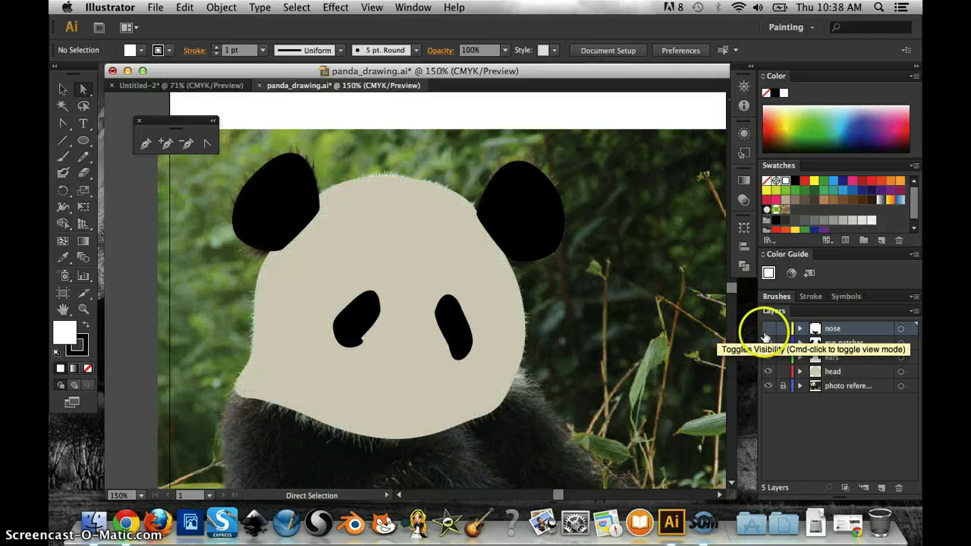
{"action": "left_click", "coordinate": [768, 329]}
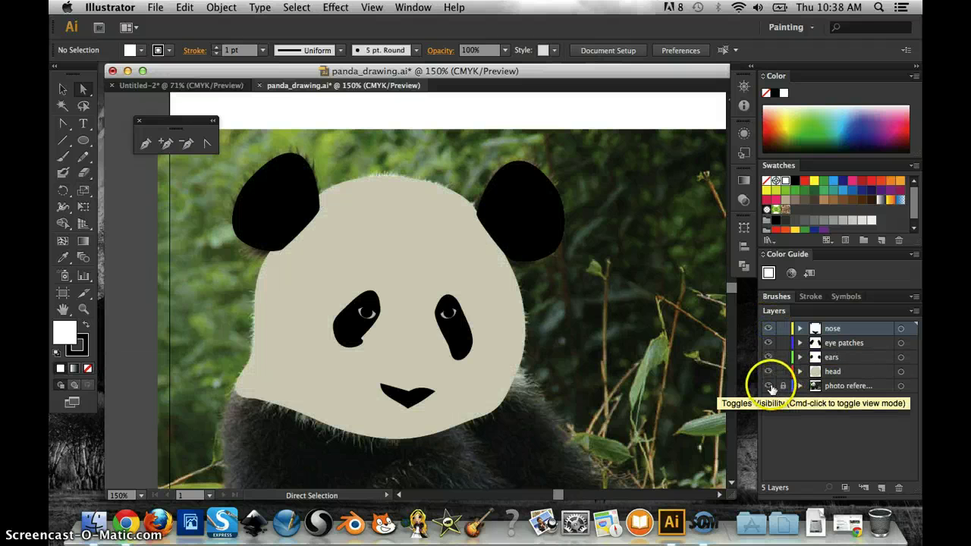
{"action": "left_click", "coordinate": [769, 386]}
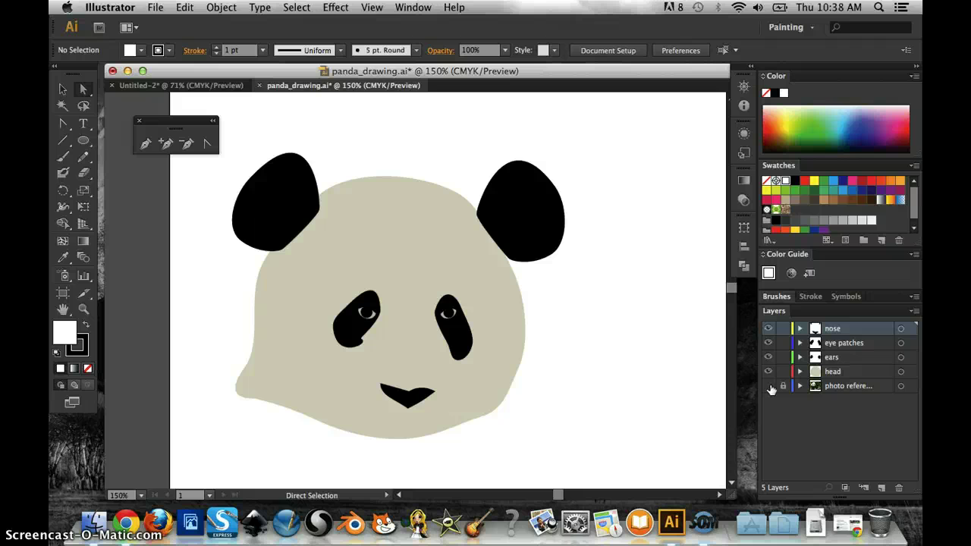